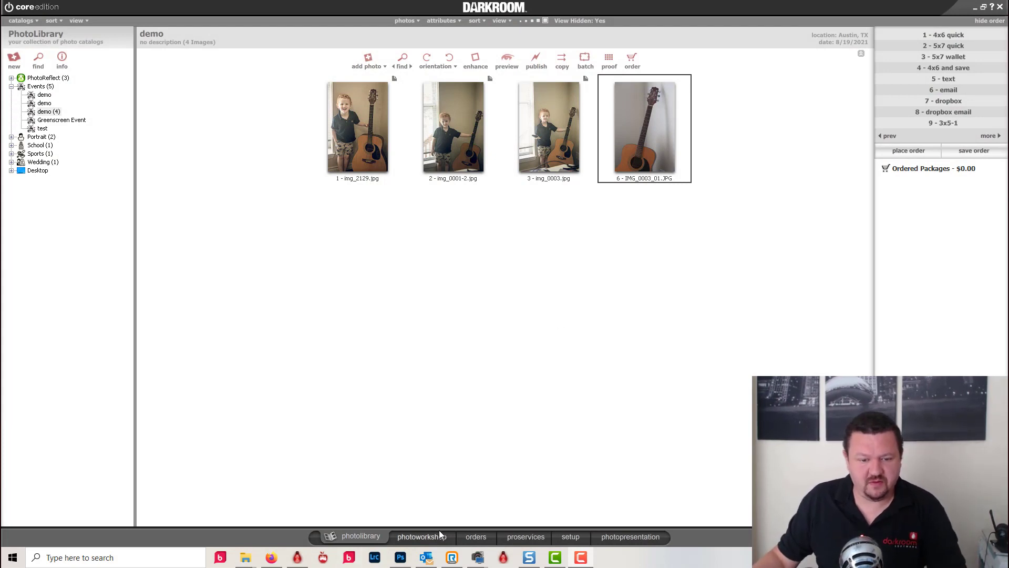
# Open the Setup section at Camera Options > Auto Print
pyautogui.click(571, 536)
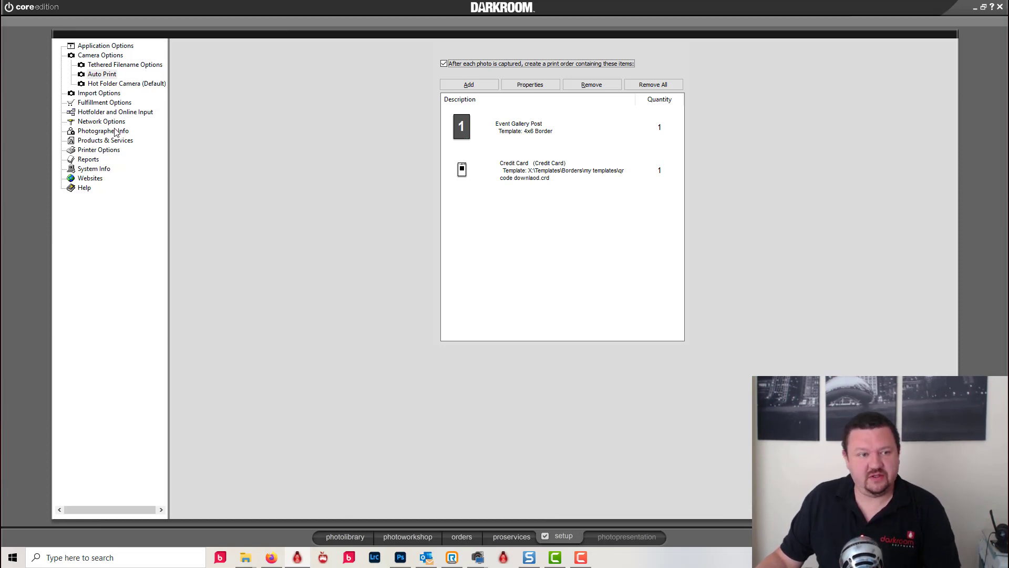
# Check that the EventGallery account under Photographer Info > Email and Social Media shows Authorized
pyautogui.click(115, 132)
pyautogui.click(108, 160)
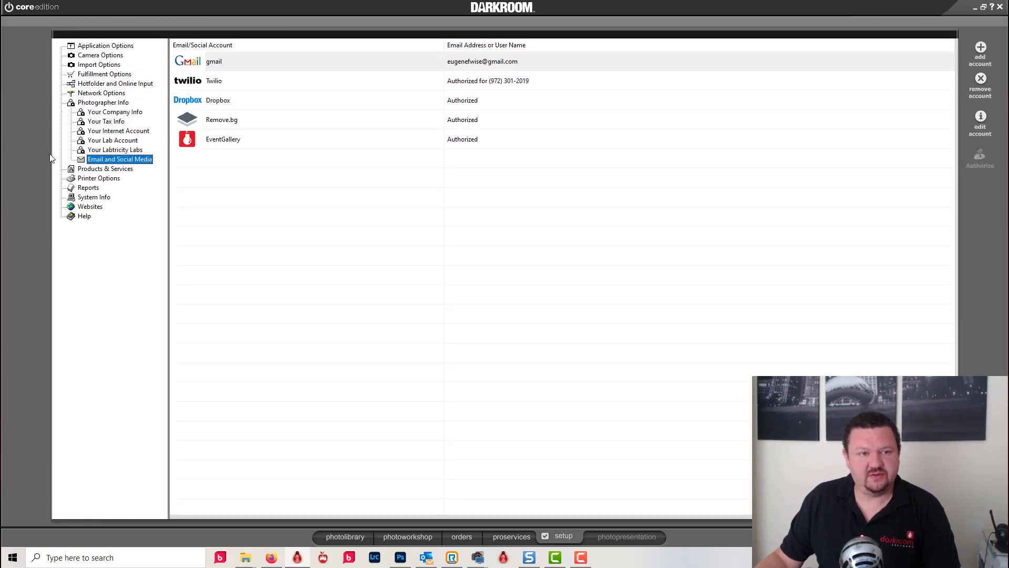
pyautogui.click(238, 143)
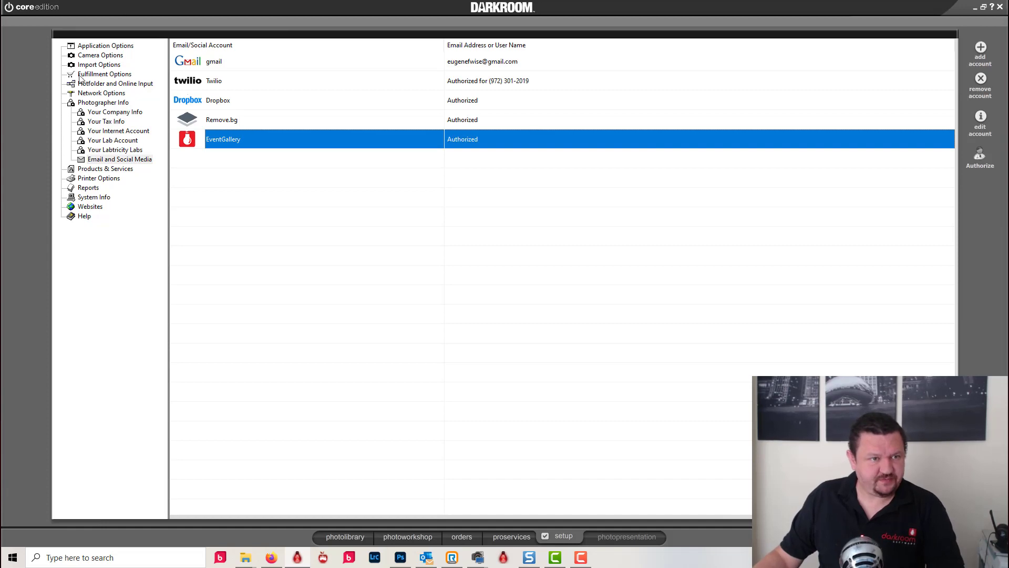
# Return to Camera Options > Auto Print and inspect the Credit Card and Event Gallery Post items
pyautogui.doubleClick(107, 104)
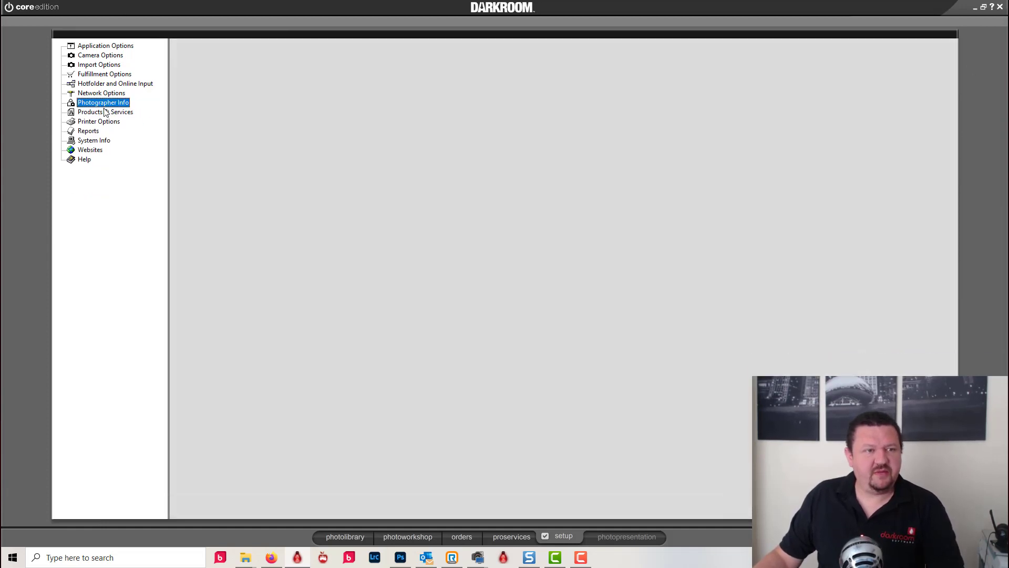
pyautogui.doubleClick(92, 56)
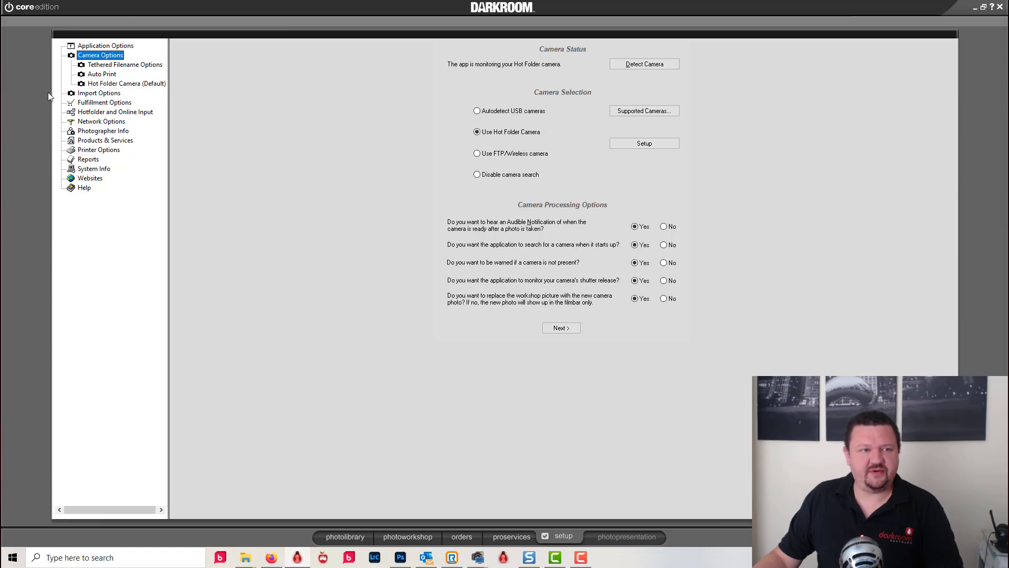
pyautogui.click(94, 75)
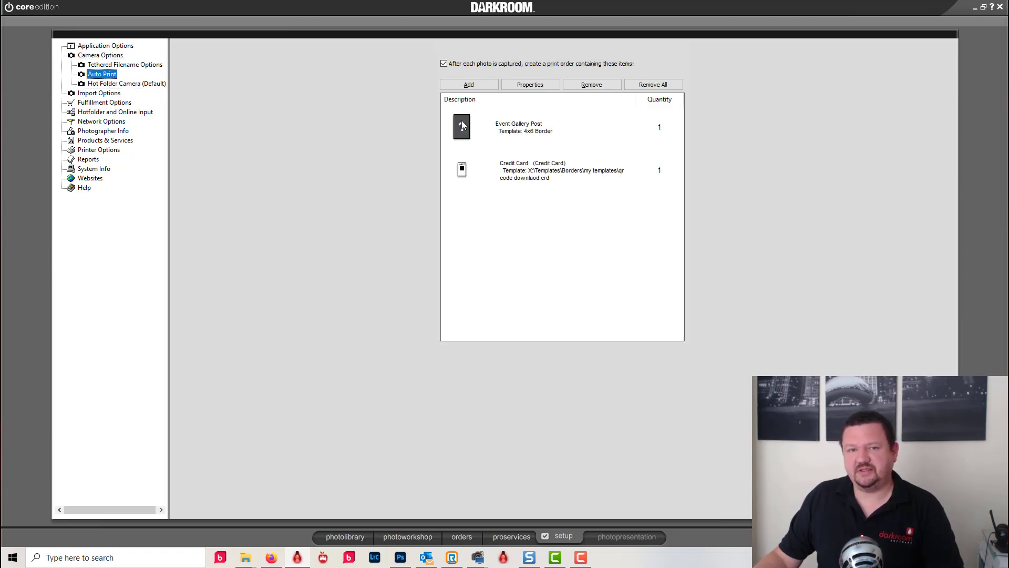
pyautogui.click(518, 169)
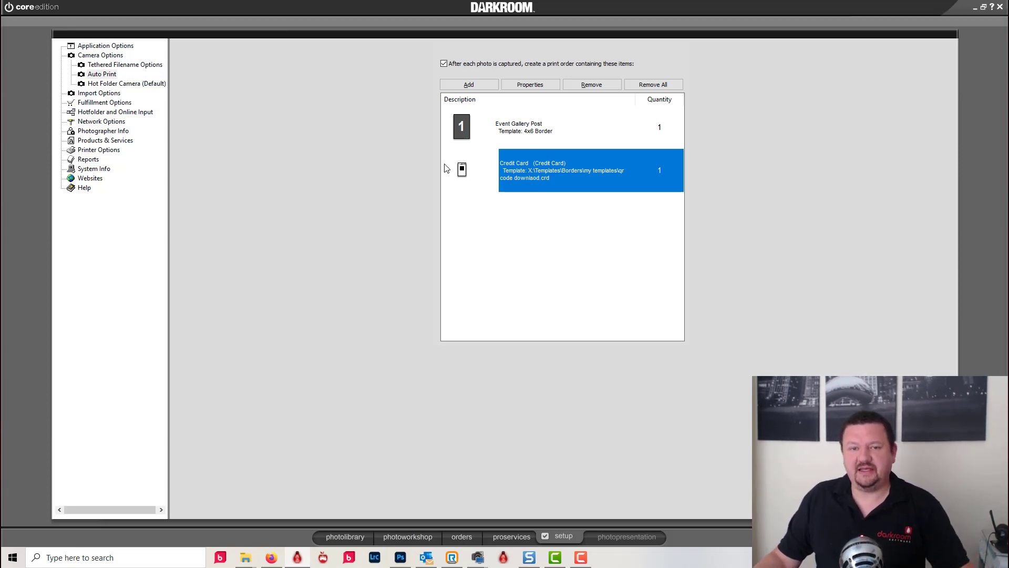
pyautogui.click(464, 127)
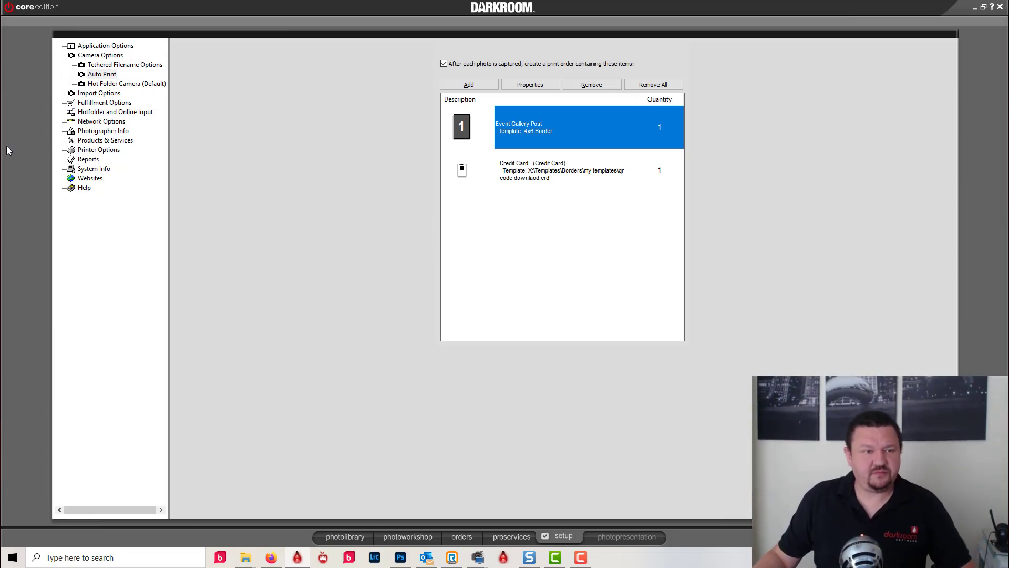
# Open the 'QR code download' template from Products & Services > Templates > My Templates
pyautogui.click(98, 141)
pyautogui.click(93, 161)
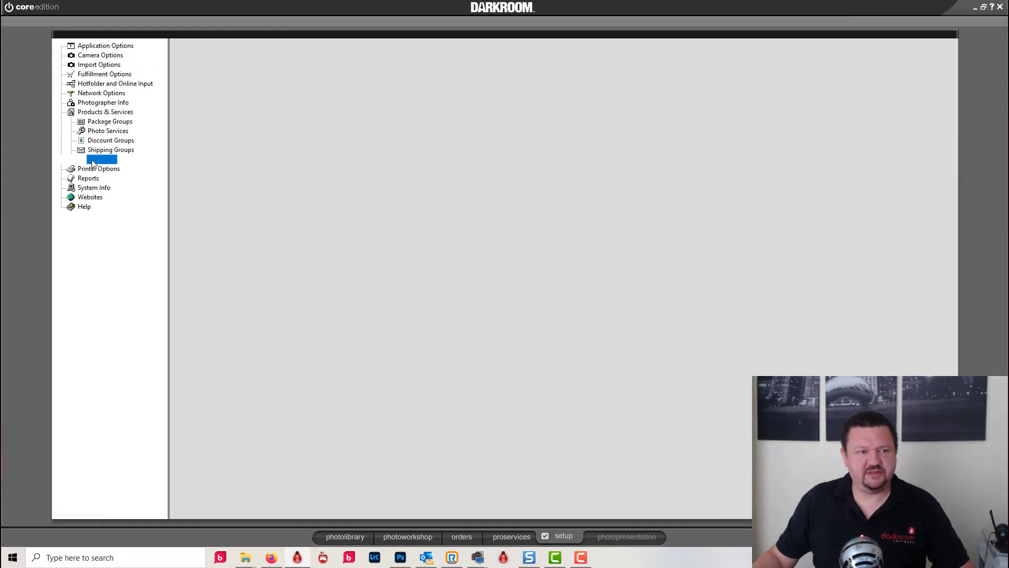
pyautogui.click(117, 188)
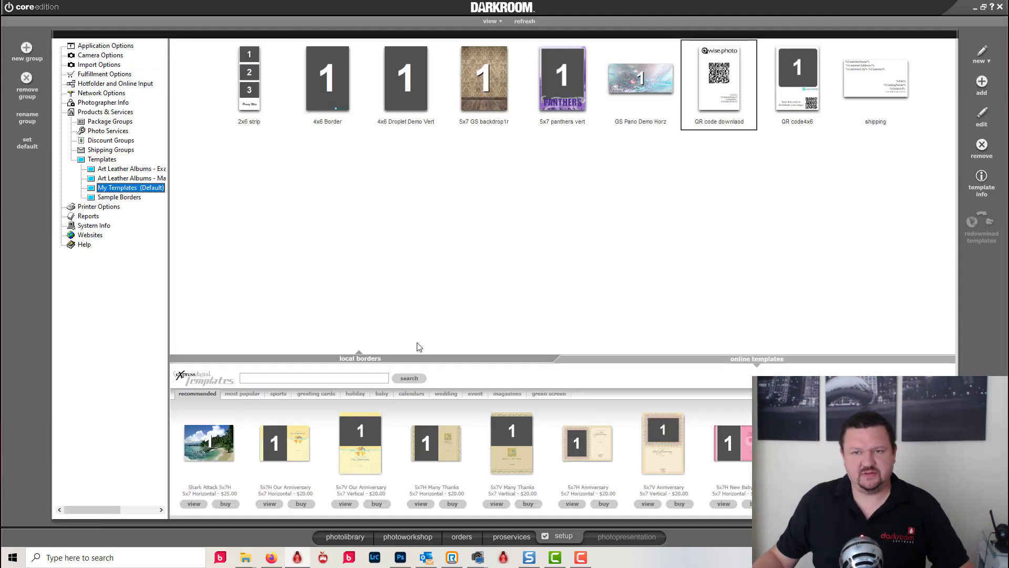
pyautogui.doubleClick(733, 86)
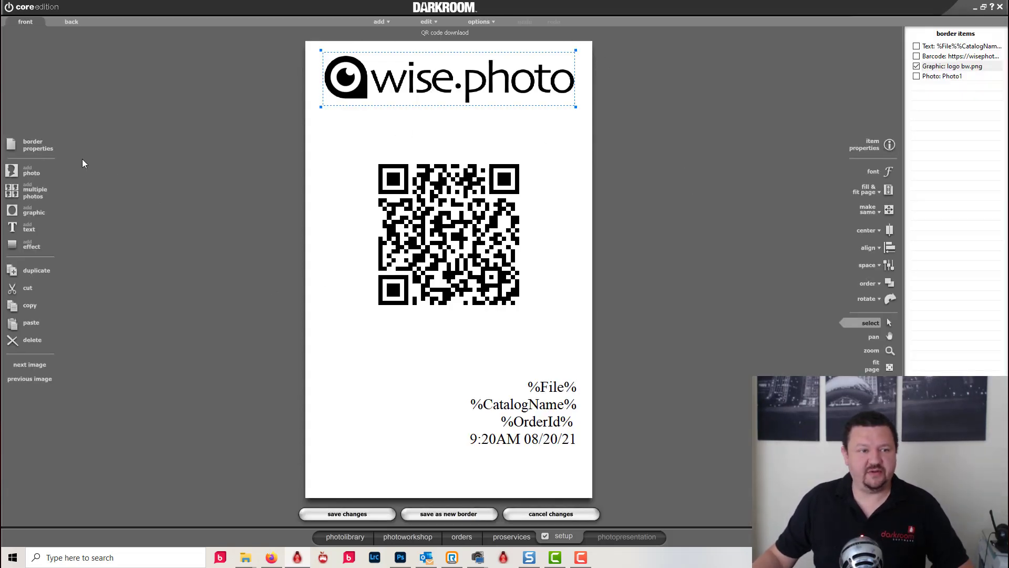
# Review the template's page settings without changes, then select its QR barcode
pyautogui.click(39, 150)
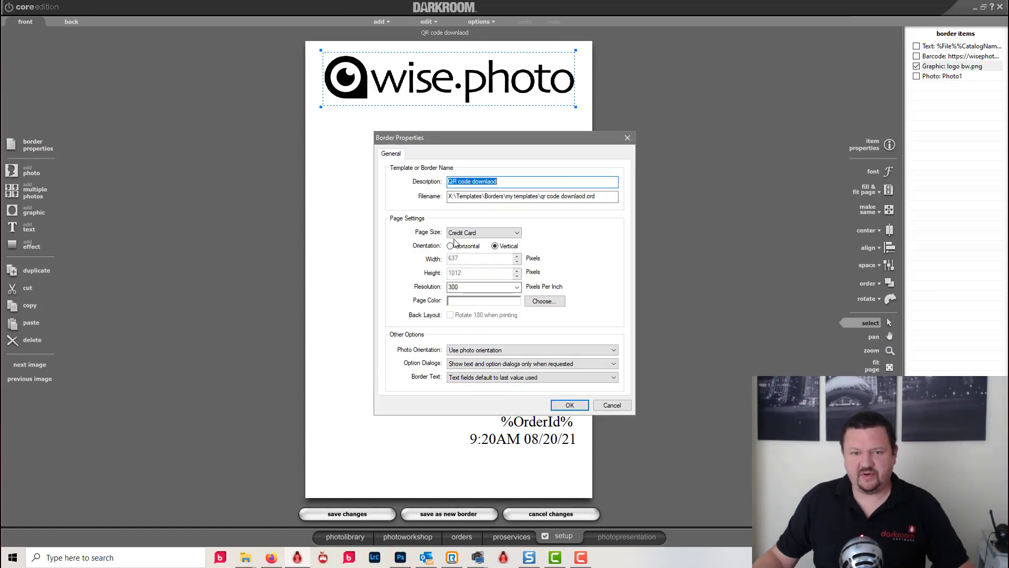
pyautogui.click(627, 408)
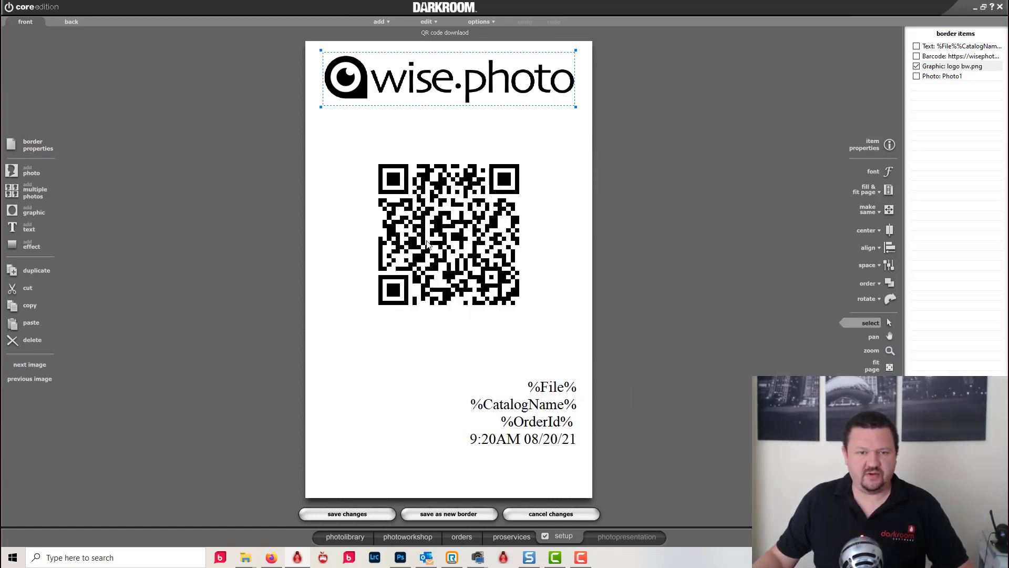
pyautogui.click(428, 243)
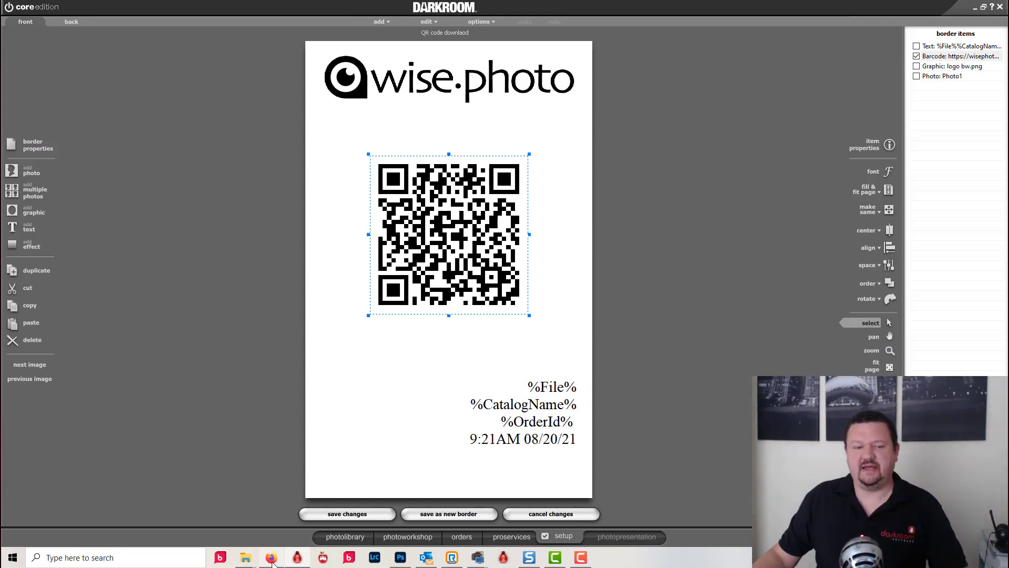
# In the browser, open the first photo of the QR Core Demo gallery on Event Gallery
pyautogui.moveTo(273, 563)
pyautogui.click(303, 531)
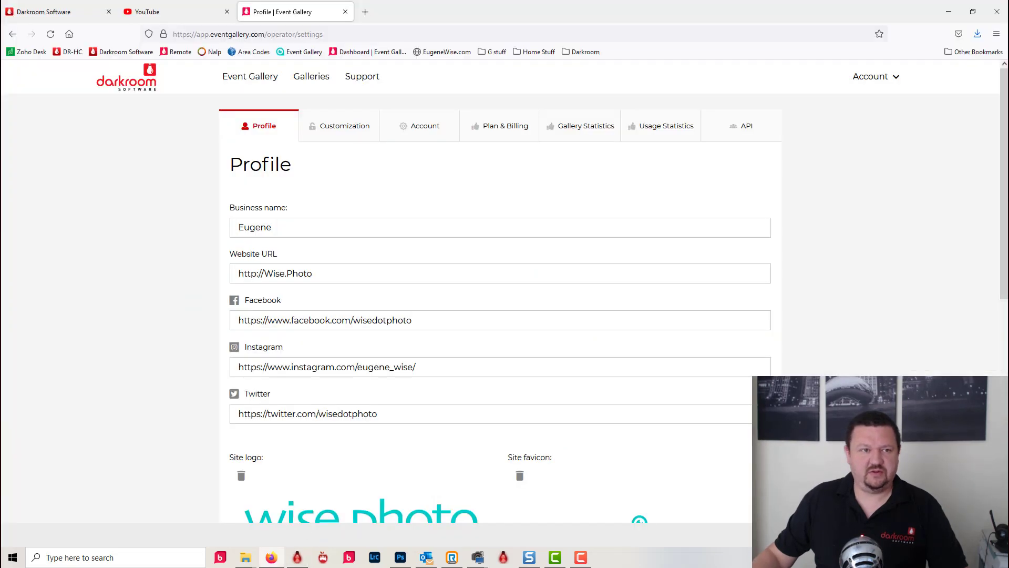
pyautogui.click(304, 51)
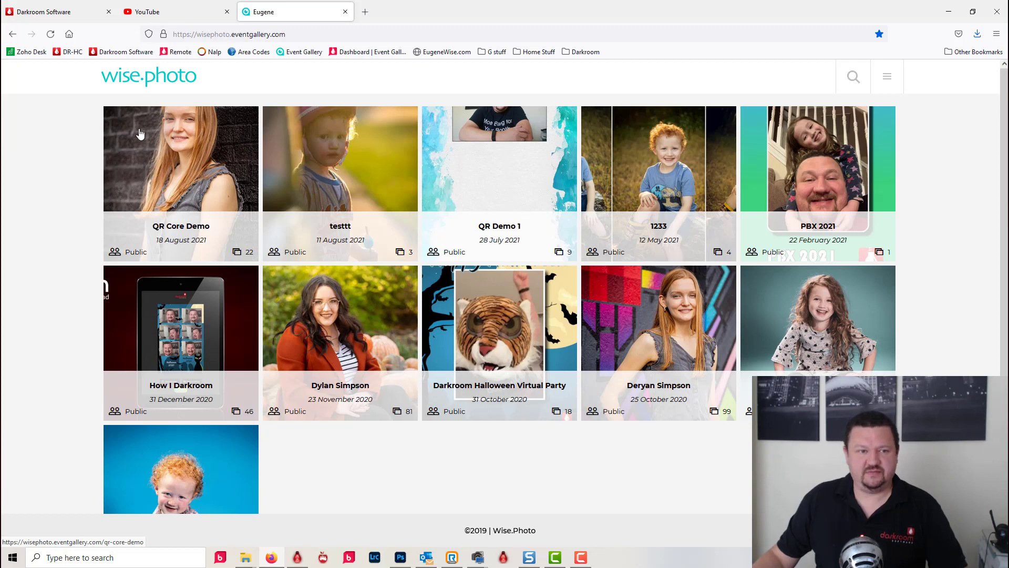
pyautogui.click(160, 159)
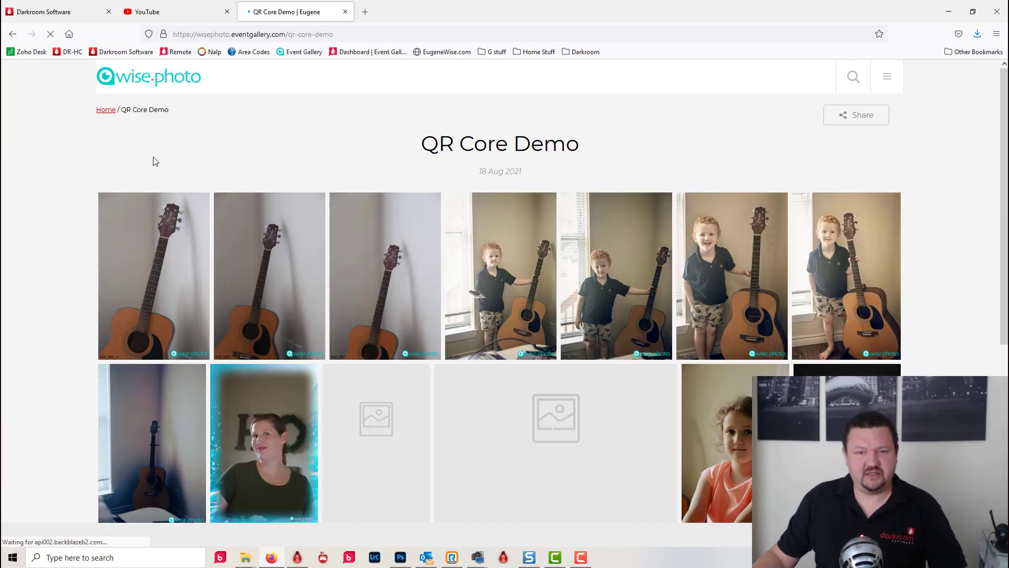
pyautogui.click(167, 274)
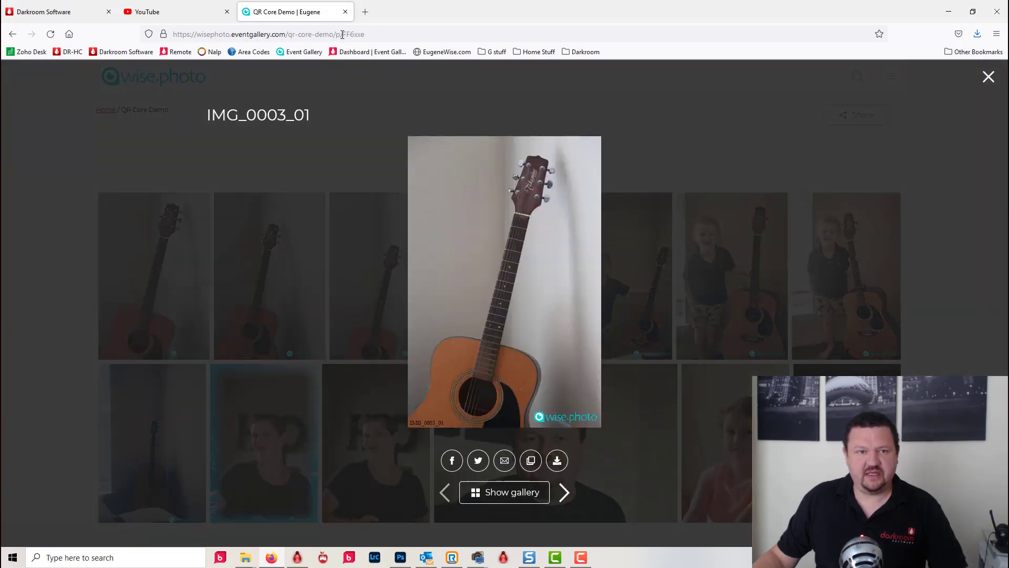
# Replace the photo id in the address with IMG_0003_01.jpg, load it, and return to Darkroom
pyautogui.moveTo(308, 112); pyautogui.dragTo(209, 116)
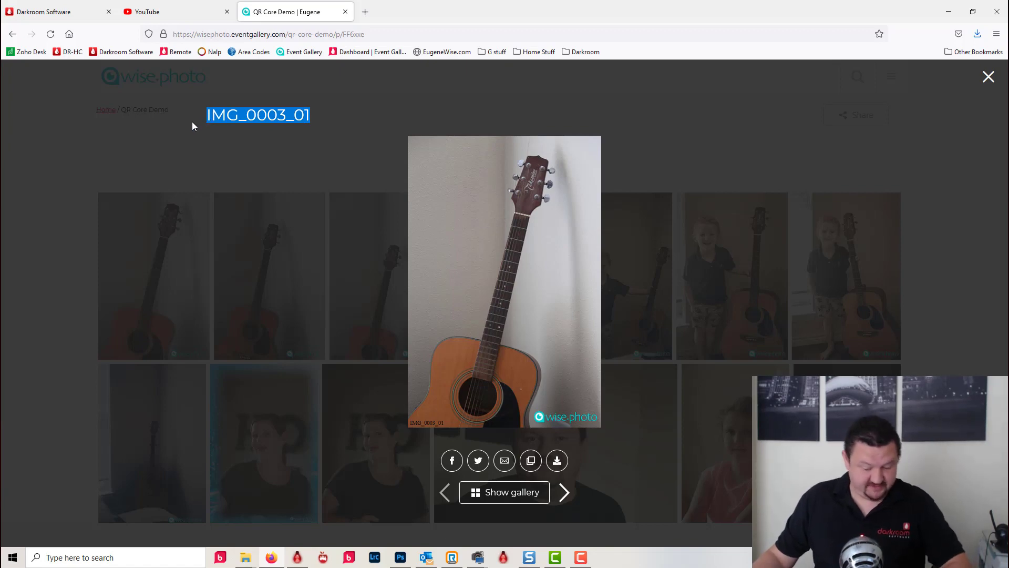
pyautogui.moveTo(344, 34); pyautogui.dragTo(412, 38)
pyautogui.write('IMG_0003_01')
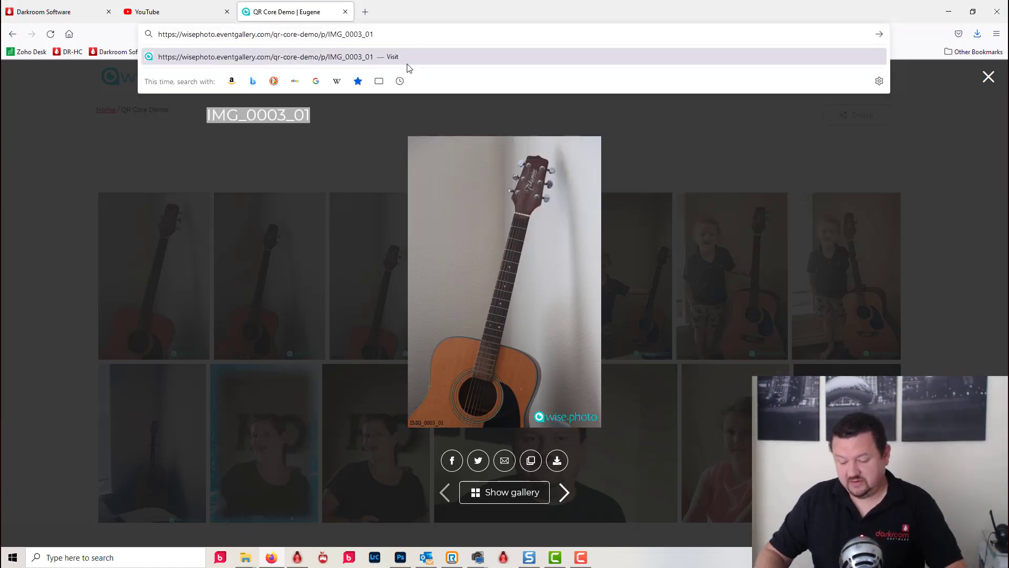
pyautogui.write('.jpg')
pyautogui.press('Return')
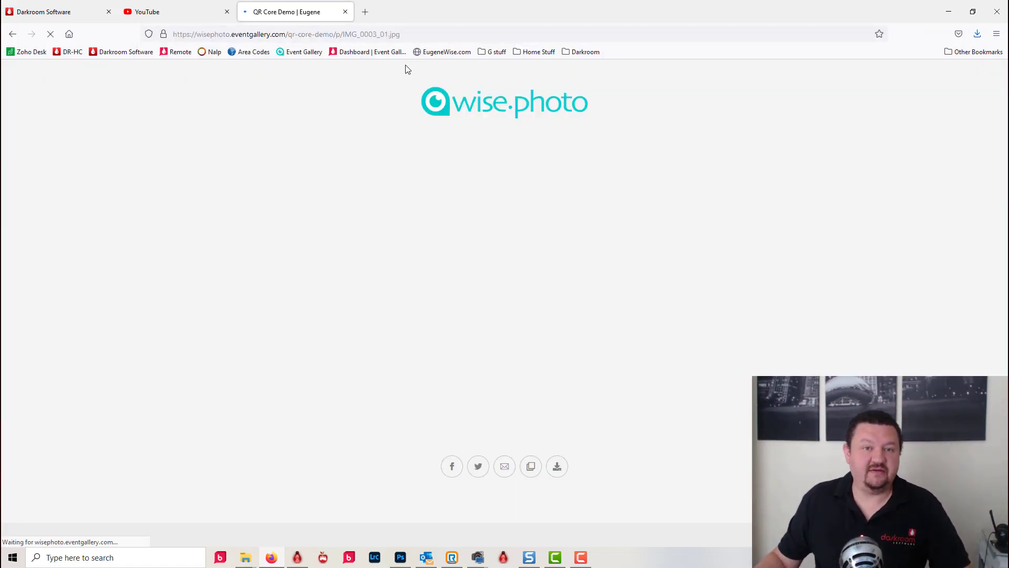
pyautogui.click(343, 33)
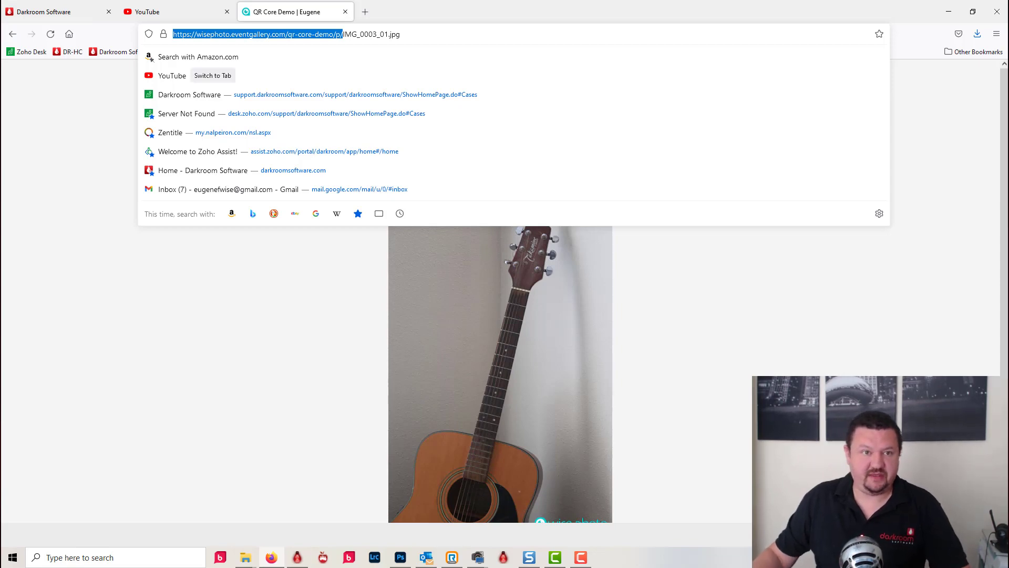
pyautogui.hotkey('alt', 'Tab')
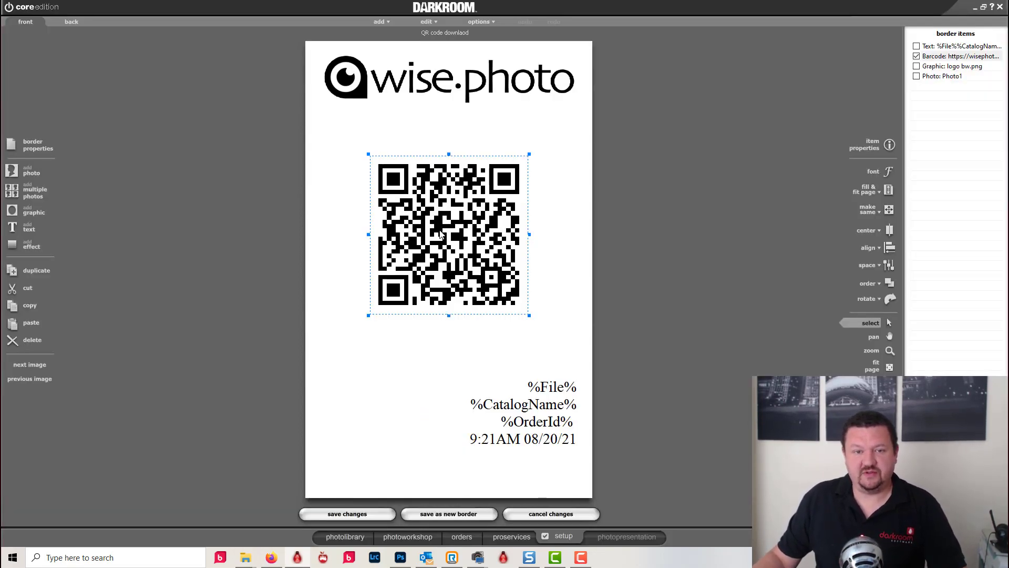
# Replace the QR link's trailing %File% with the File and Path > File field, no space
pyautogui.doubleClick(441, 235)
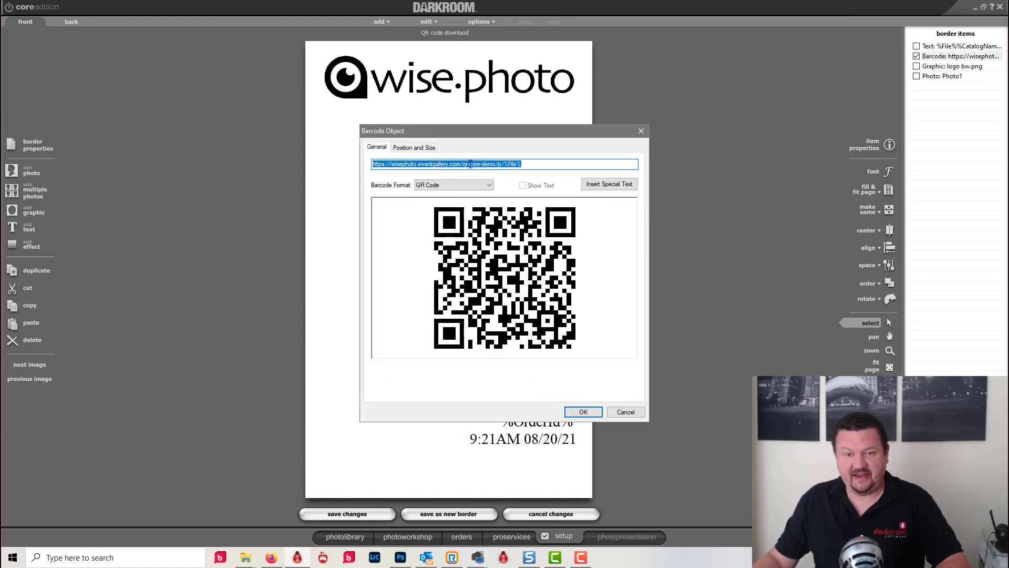
pyautogui.press('End')
pyautogui.press('BackSpace')
pyautogui.press('BackSpace')
pyautogui.press('BackSpace')
pyautogui.press('BackSpace')
pyautogui.press('BackSpace')
pyautogui.press('BackSpace')
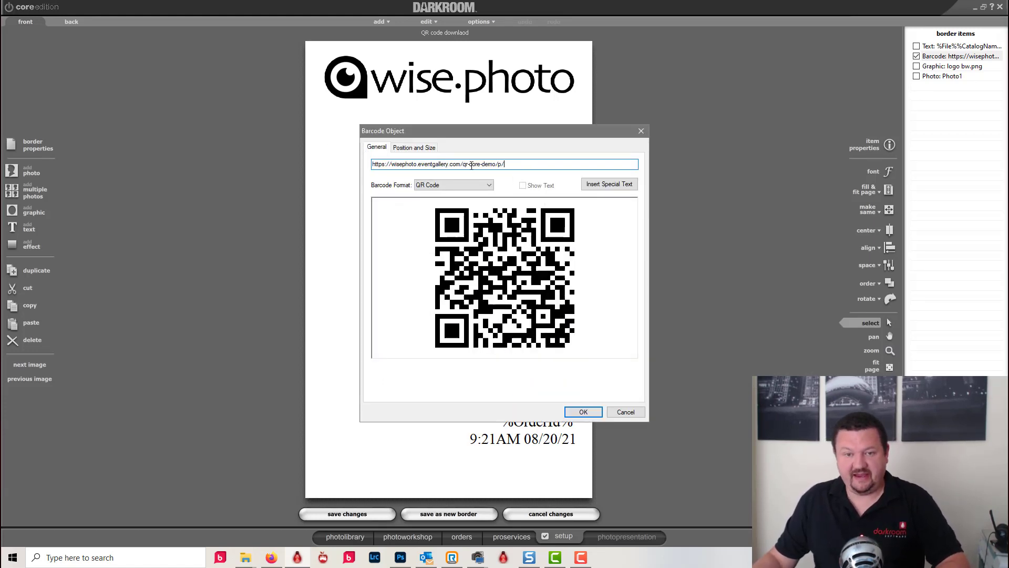
pyautogui.click(606, 185)
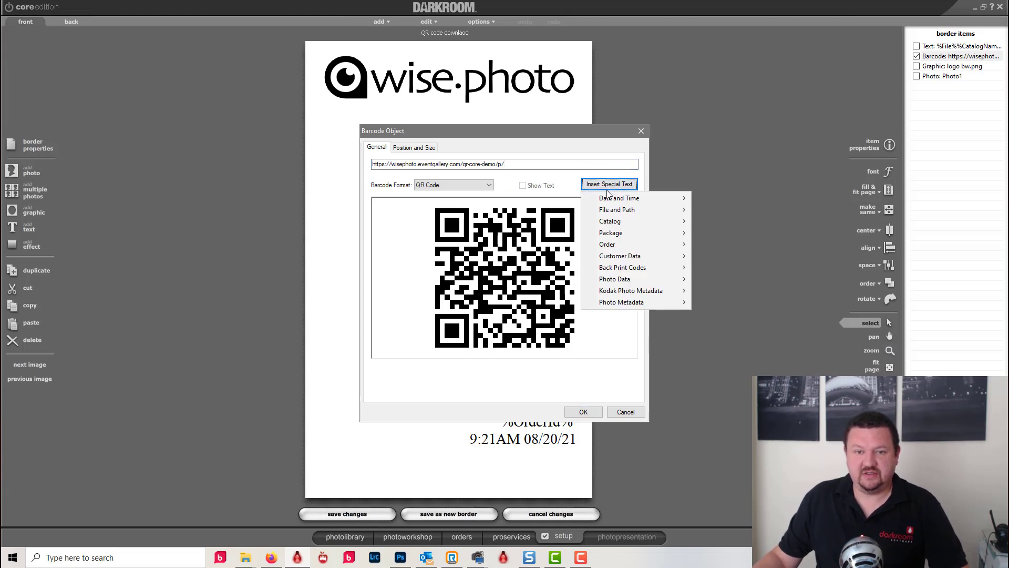
pyautogui.moveTo(607, 211)
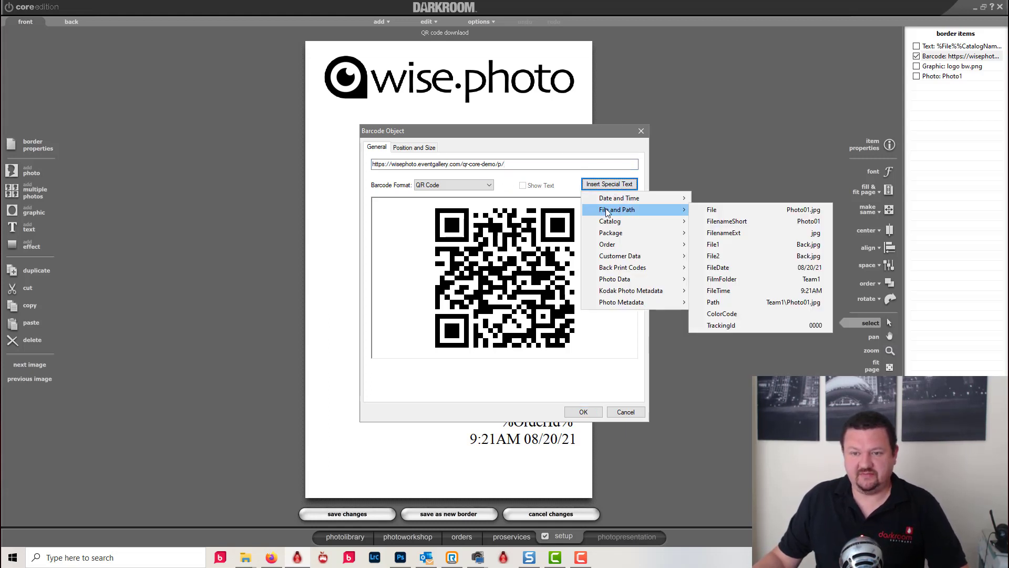
pyautogui.click(721, 210)
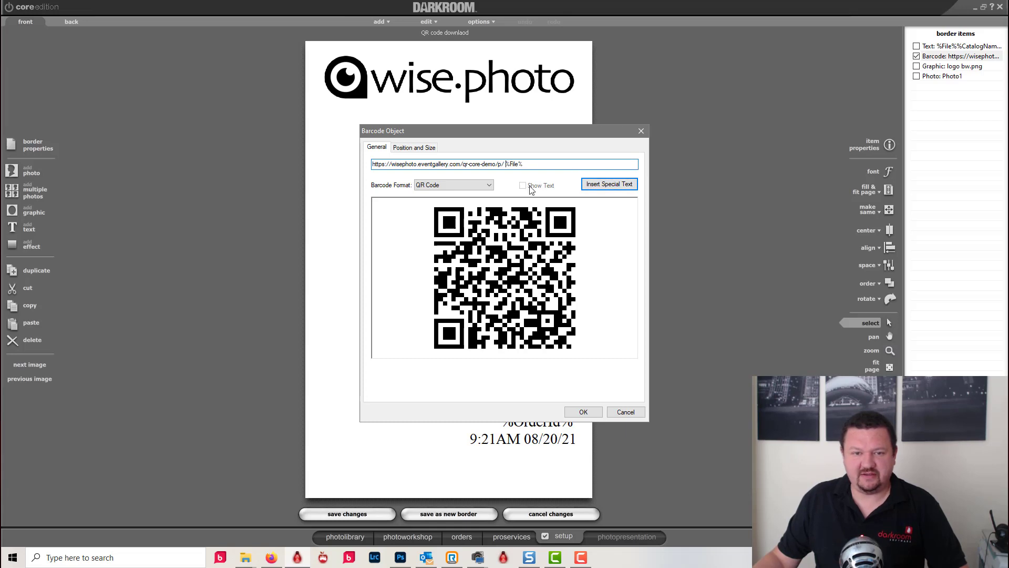
pyautogui.press('BackSpace')
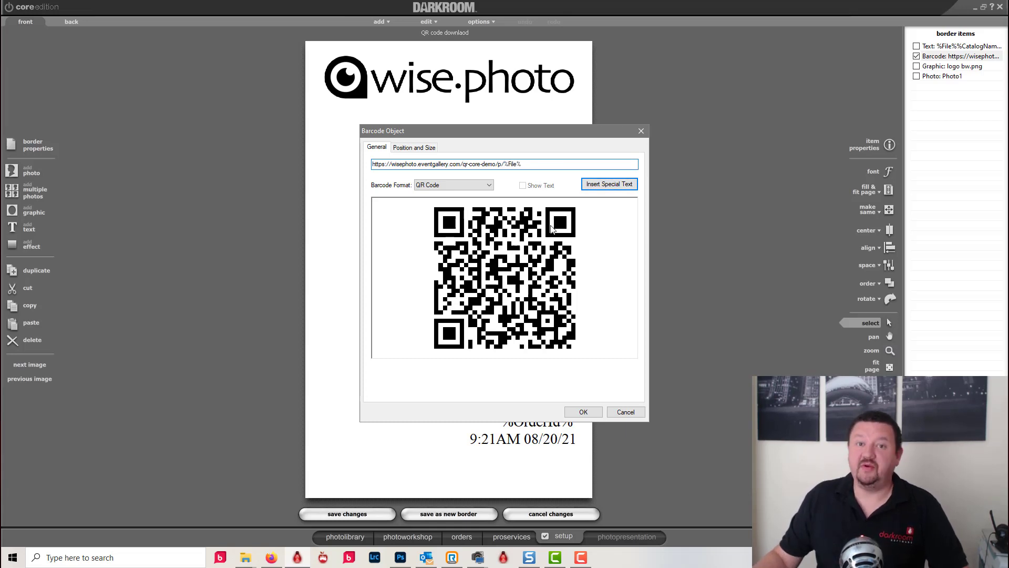
pyautogui.click(582, 411)
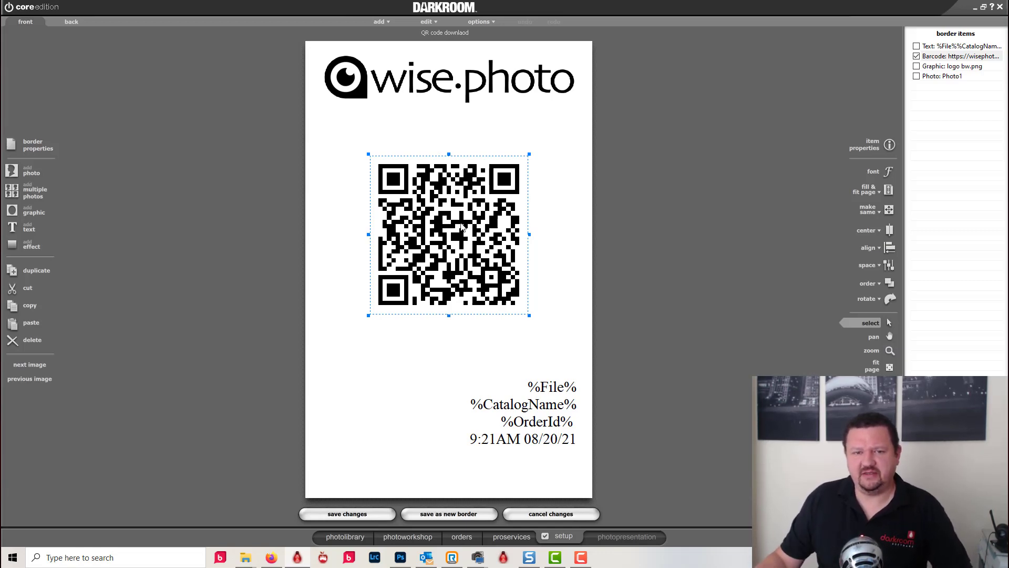
# Reopen the barcode link, highlight its gallery domain, then cancel and discard the template changes
pyautogui.doubleClick(480, 238)
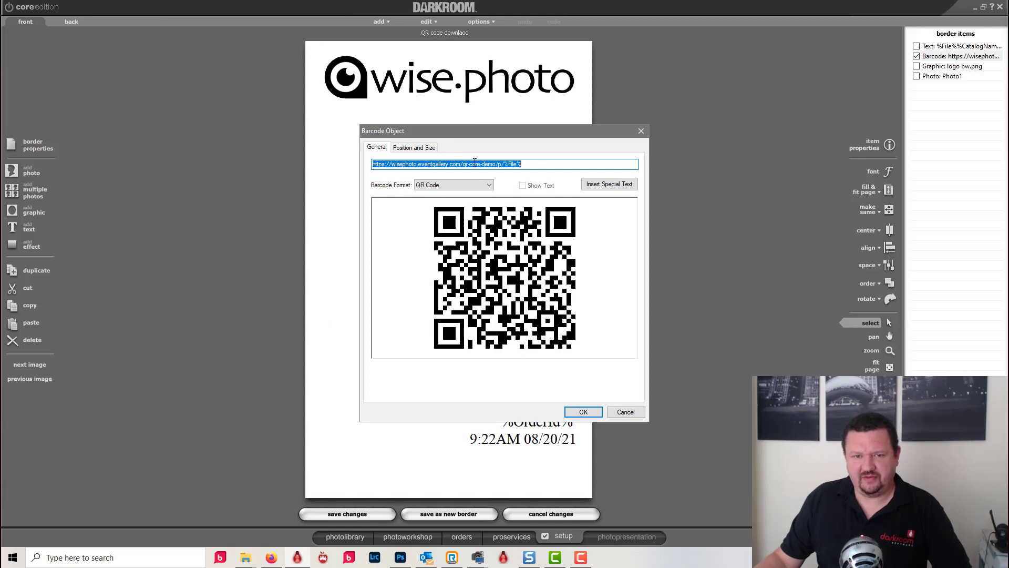
pyautogui.click(498, 164)
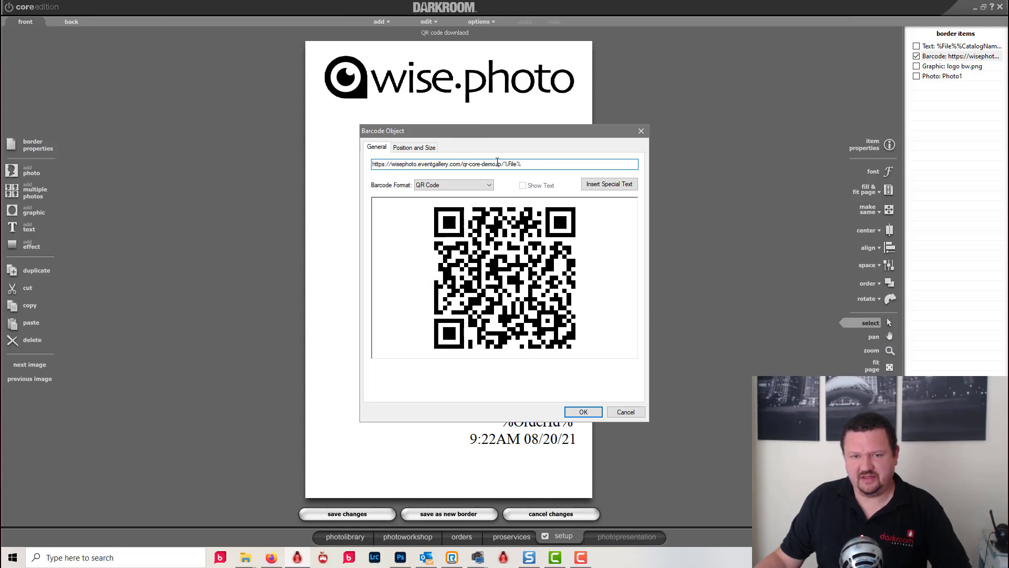
pyautogui.moveTo(496, 163); pyautogui.dragTo(391, 165)
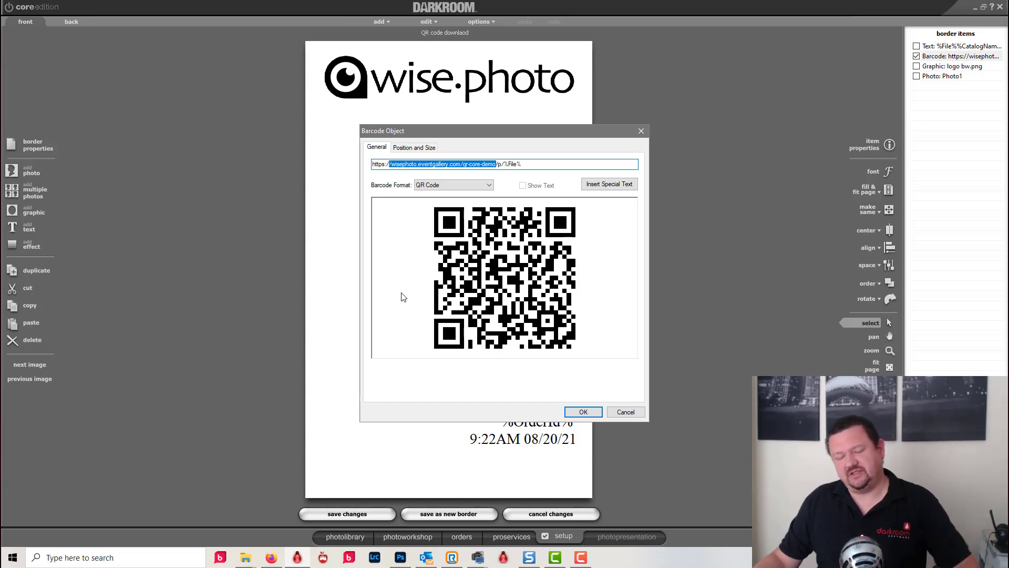
pyautogui.click(637, 413)
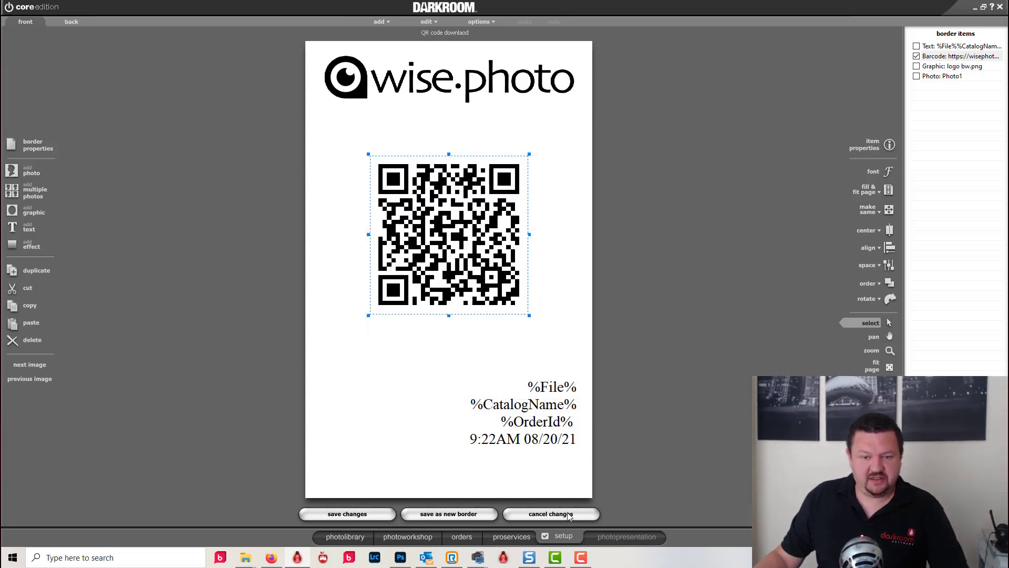
pyautogui.click(559, 538)
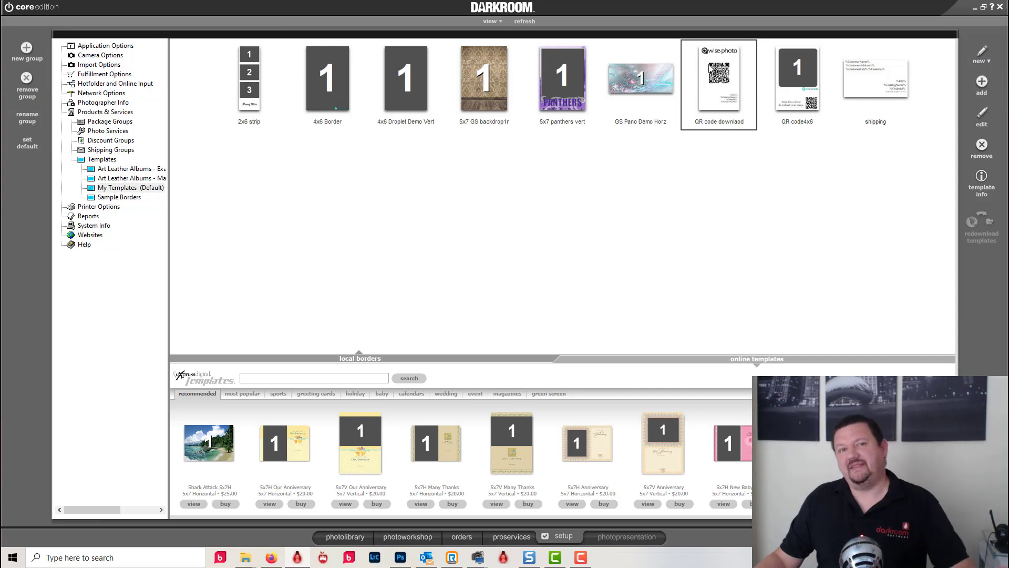
# Review the Credit Card Auto Print item's border, confirming it uses the QR code download template
pyautogui.click(91, 57)
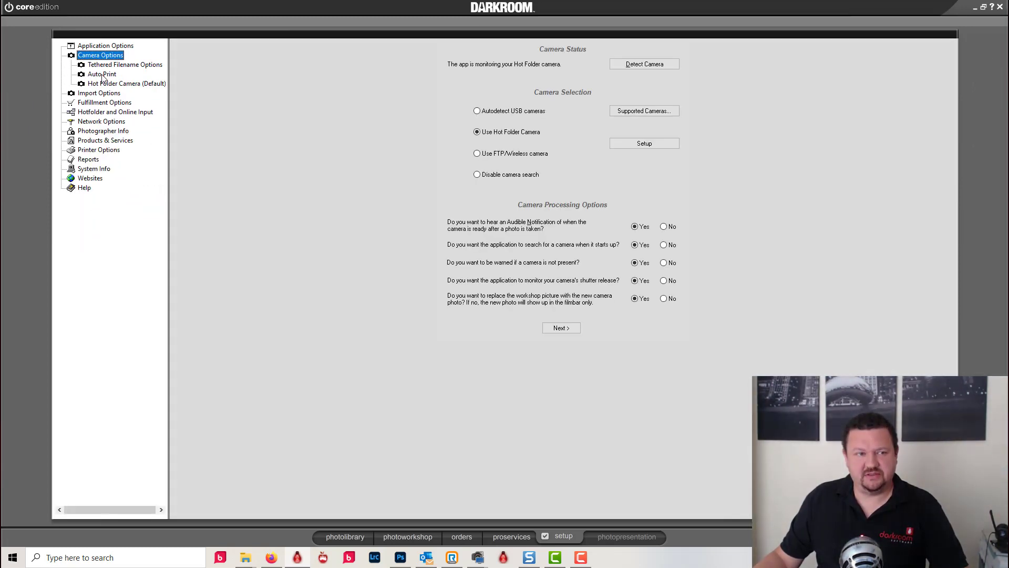
pyautogui.click(102, 75)
pyautogui.doubleClick(533, 174)
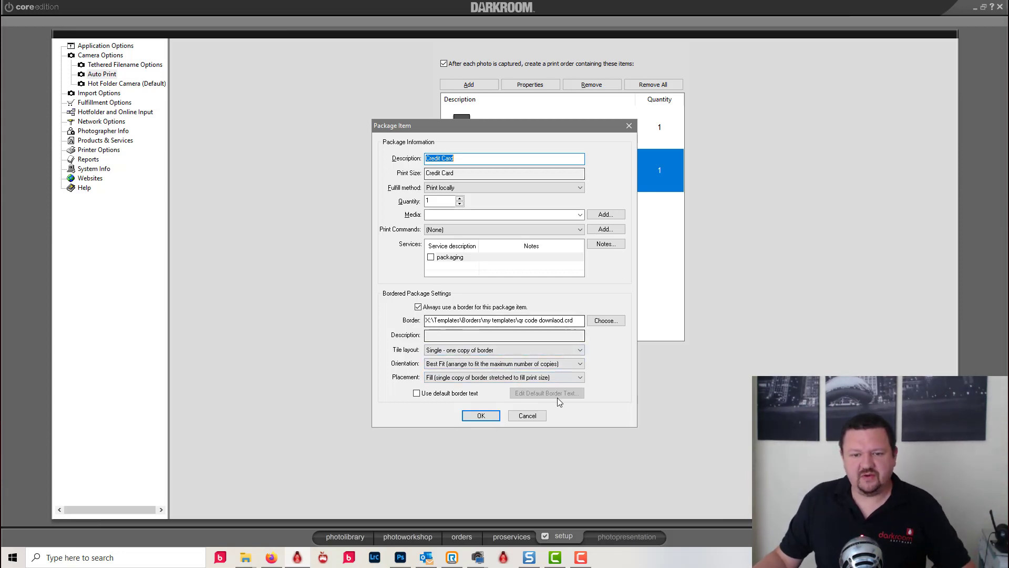
pyautogui.click(528, 415)
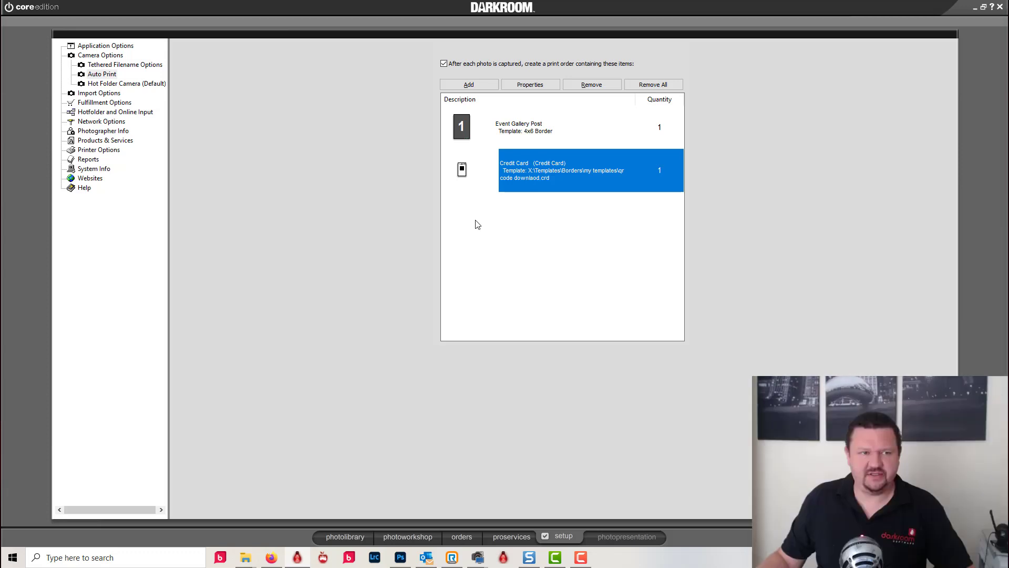
# Add an Auto Print item of one 4x6 print from the 6-inch Prints group
pyautogui.click(478, 85)
pyautogui.click(457, 174)
pyautogui.scroll(5, 415, 211)
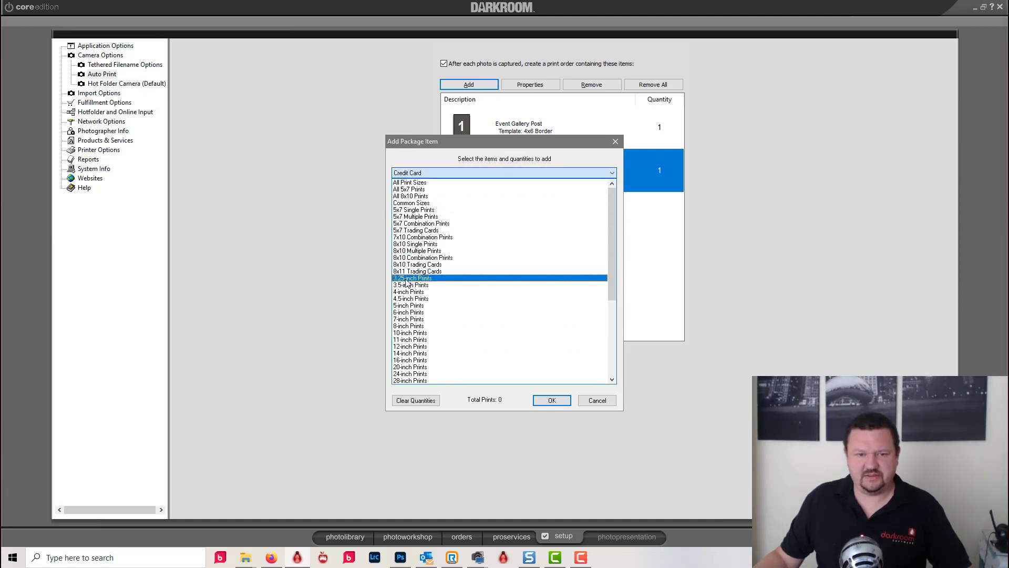
pyautogui.click(409, 314)
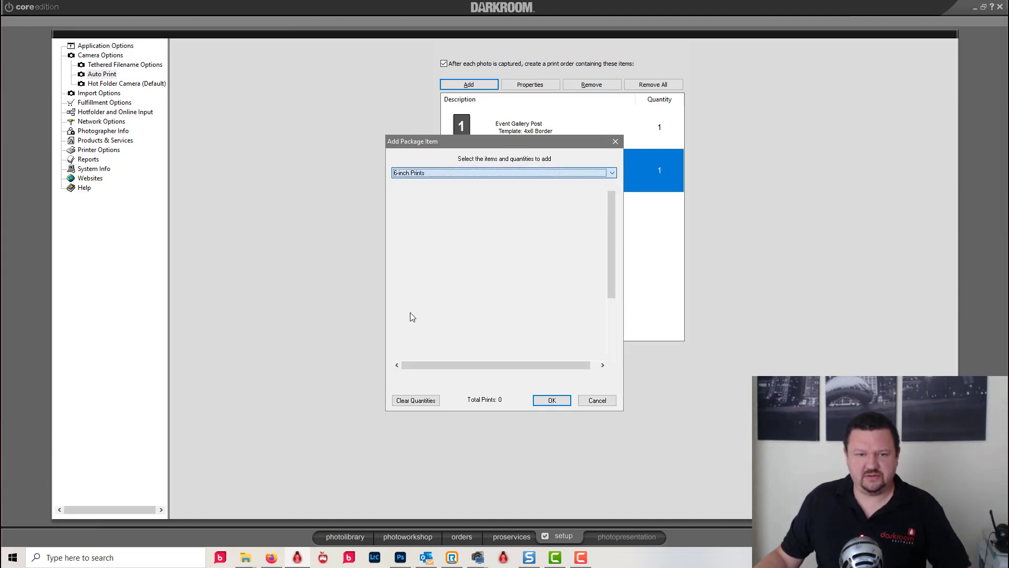
pyautogui.click(438, 339)
pyautogui.click(557, 406)
# Set the 4x6 item to always use the QR code4x6 border template
pyautogui.doubleClick(532, 227)
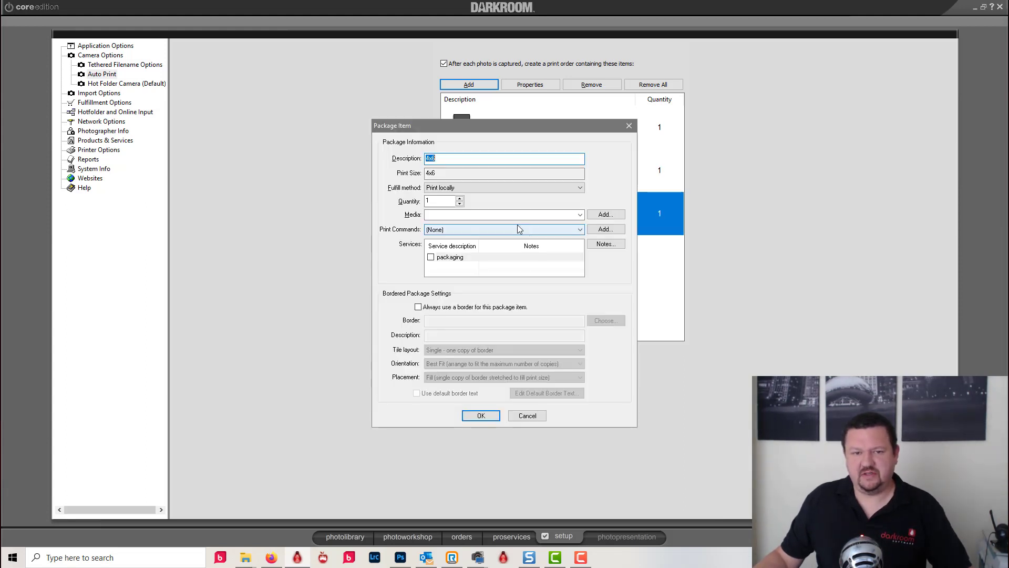
pyautogui.click(526, 307)
pyautogui.click(614, 319)
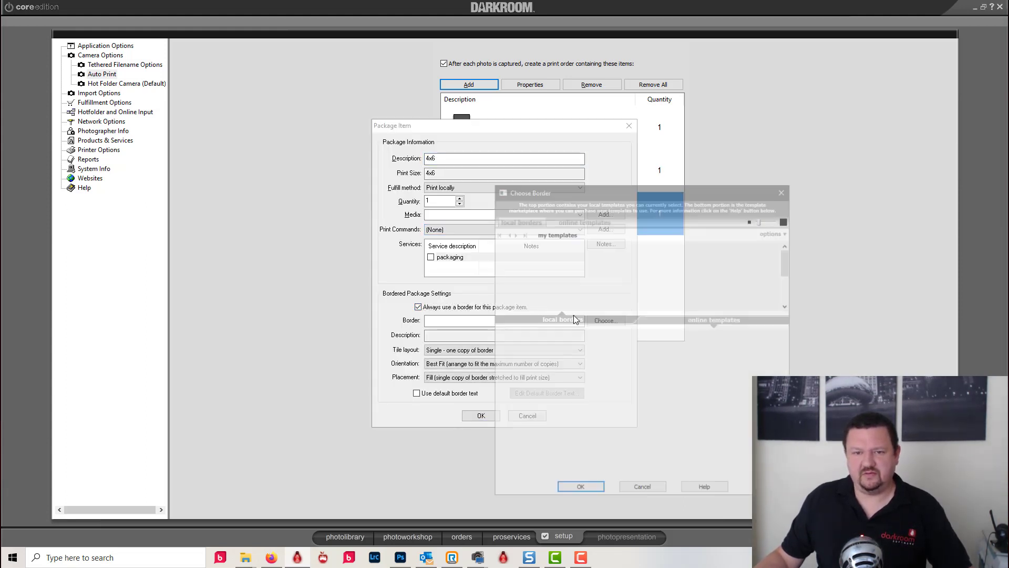
pyautogui.scroll(-3, 789, 276)
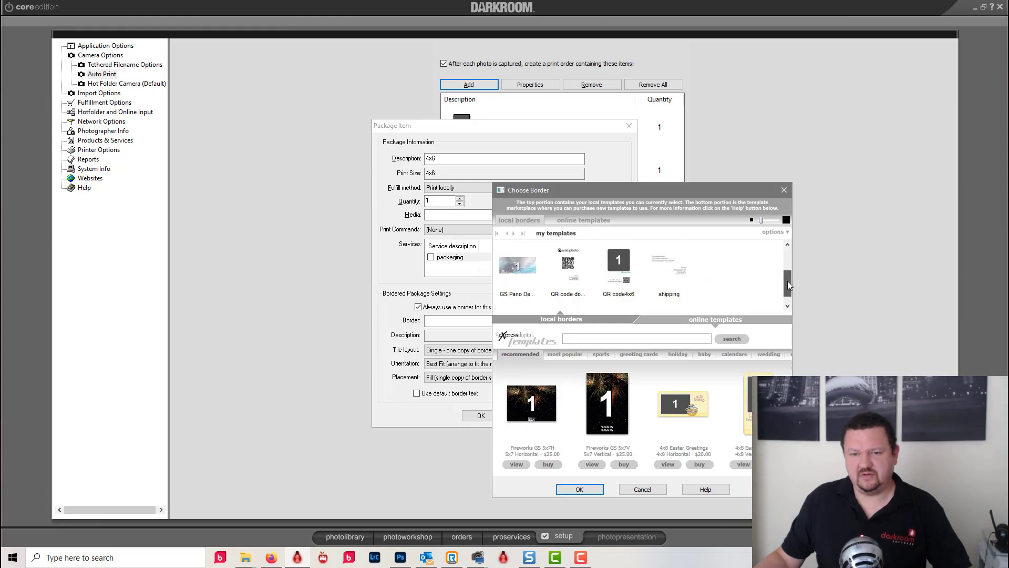
pyautogui.click(606, 275)
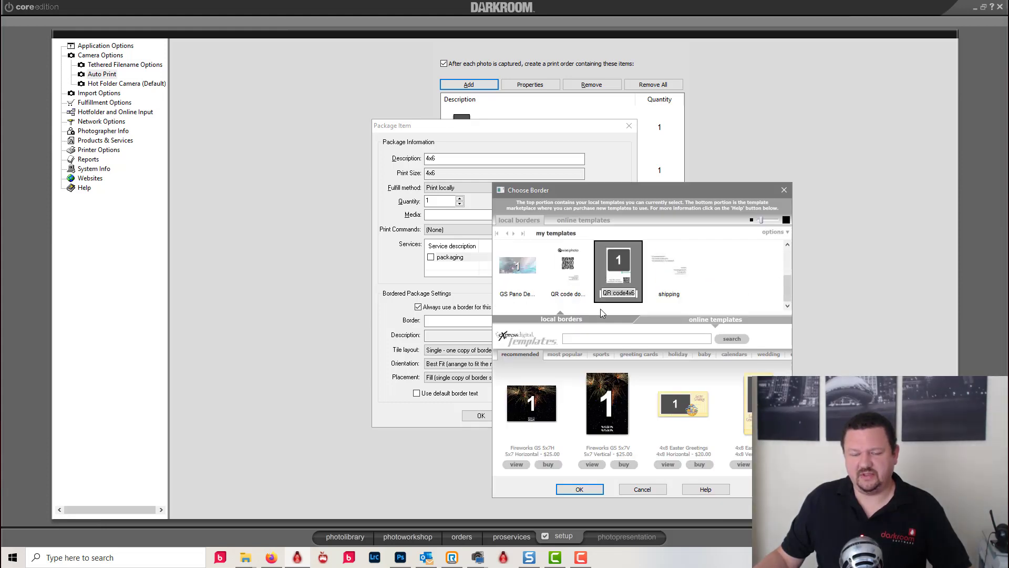
pyautogui.click(581, 490)
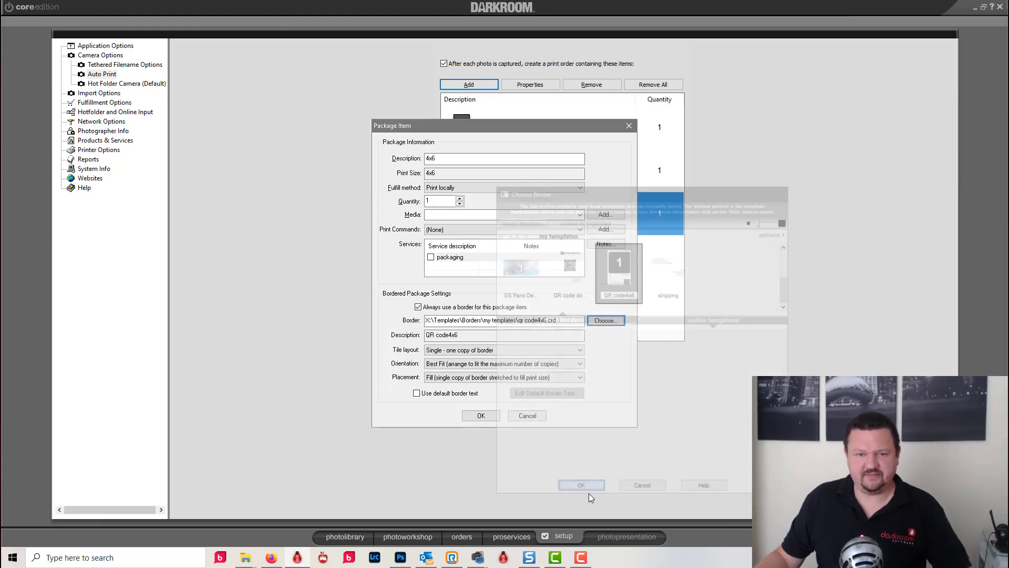
pyautogui.click(480, 416)
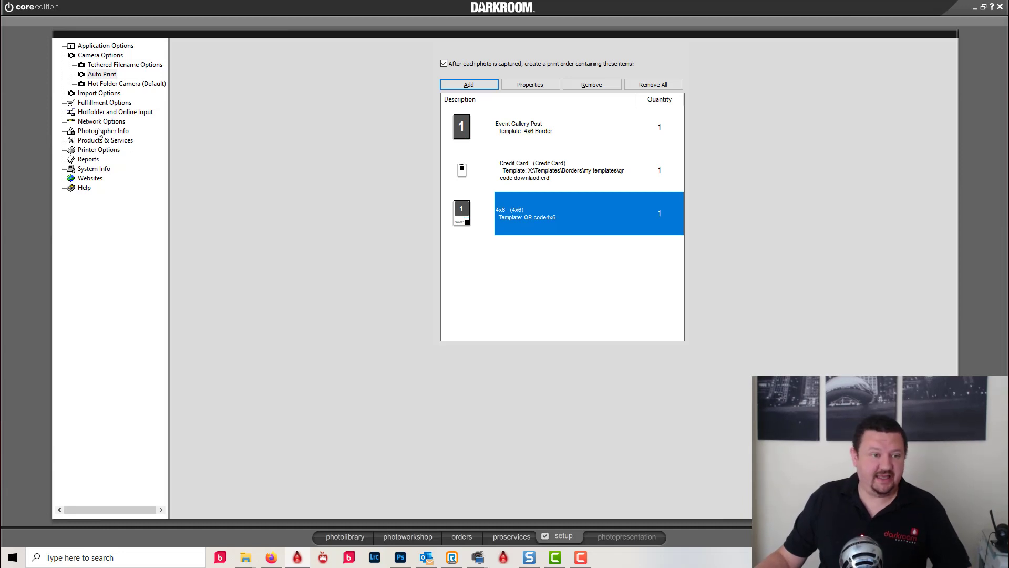
# Open the QR code4x6 template from My Templates (Default) in the border editor
pyautogui.click(74, 141)
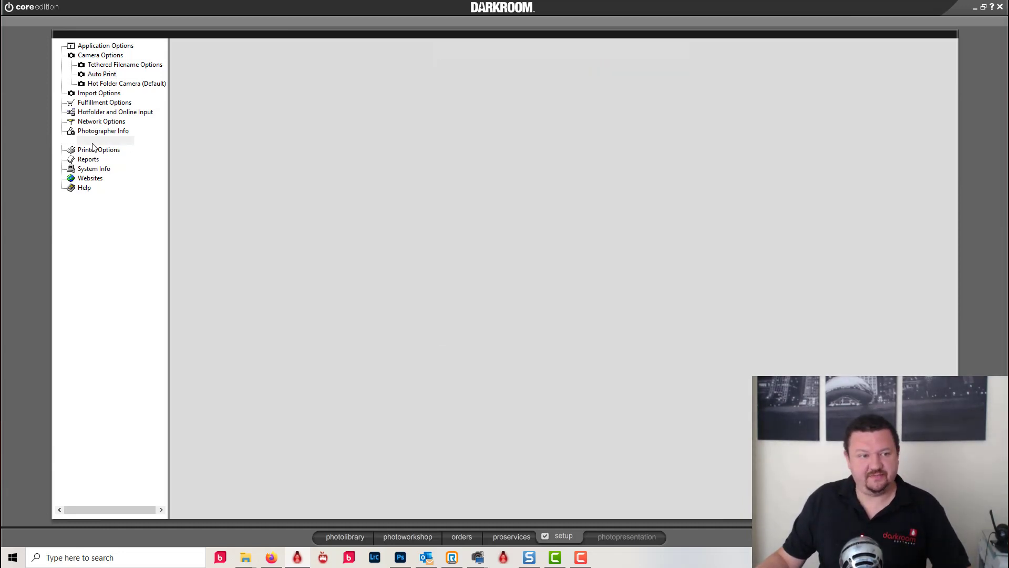
pyautogui.click(102, 160)
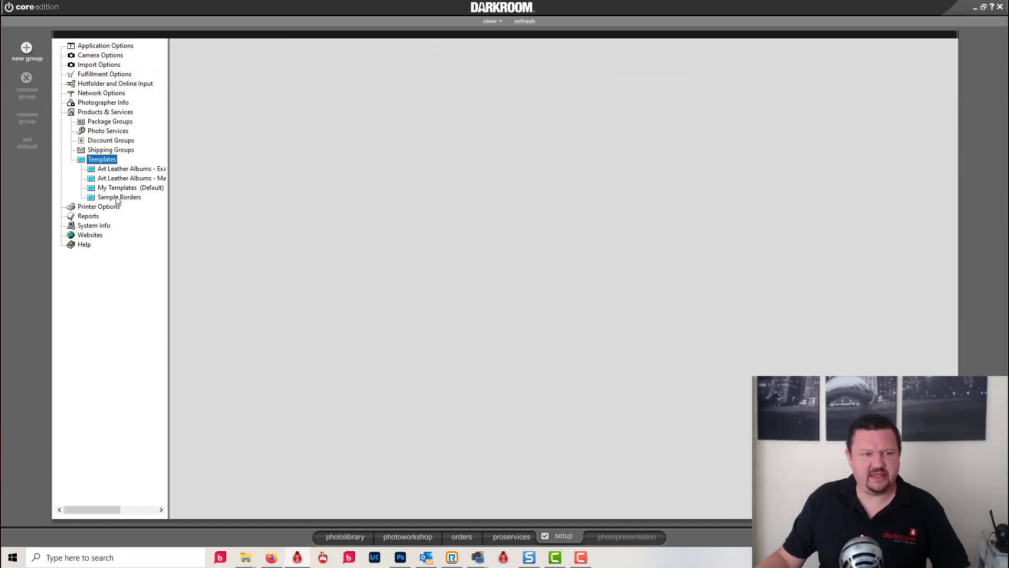
pyautogui.click(119, 198)
pyautogui.click(126, 188)
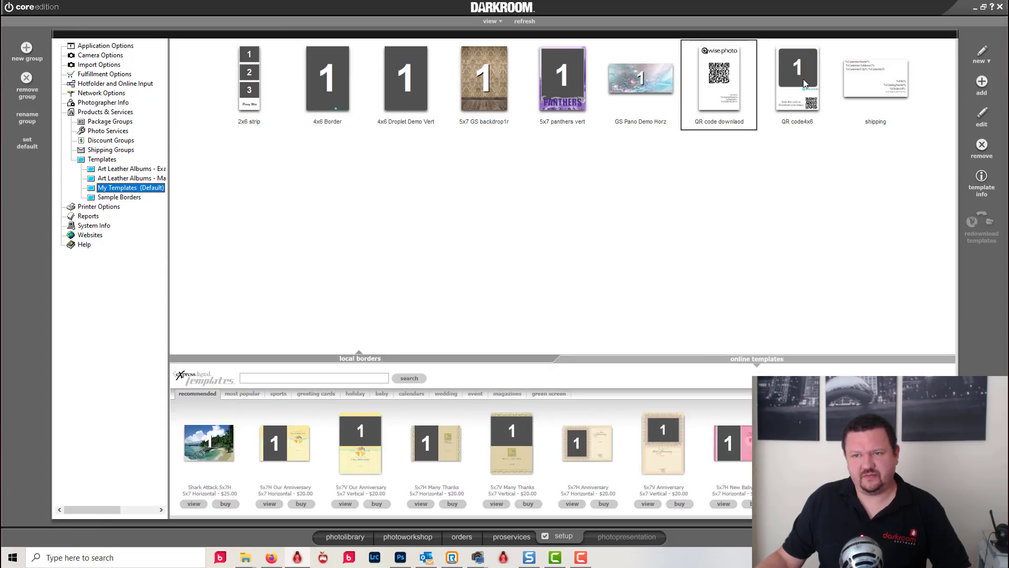
pyautogui.doubleClick(803, 83)
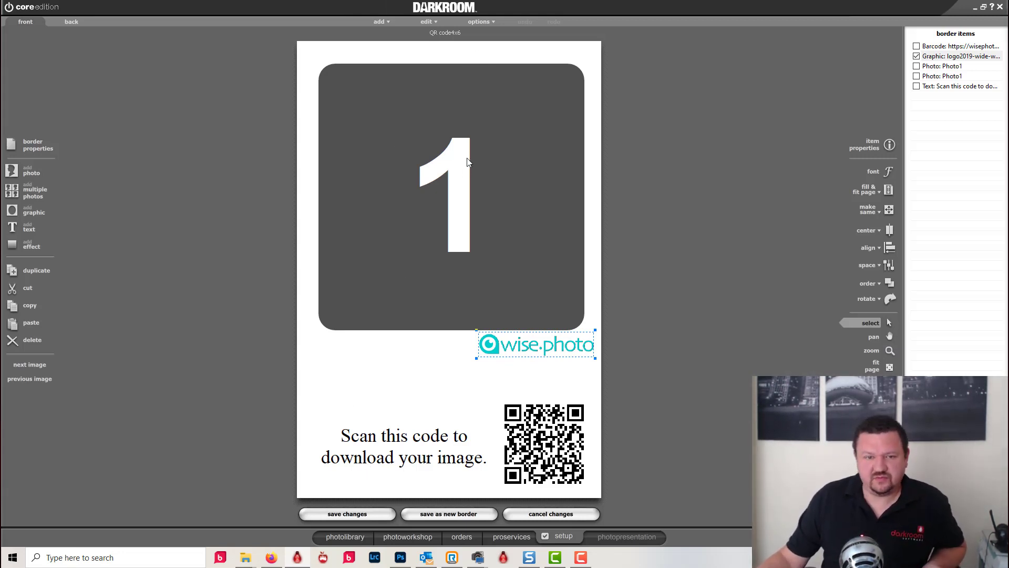
# Stretch Photo1 down over the logo and shrink the QR barcode into the bottom-right corner
pyautogui.click(448, 242)
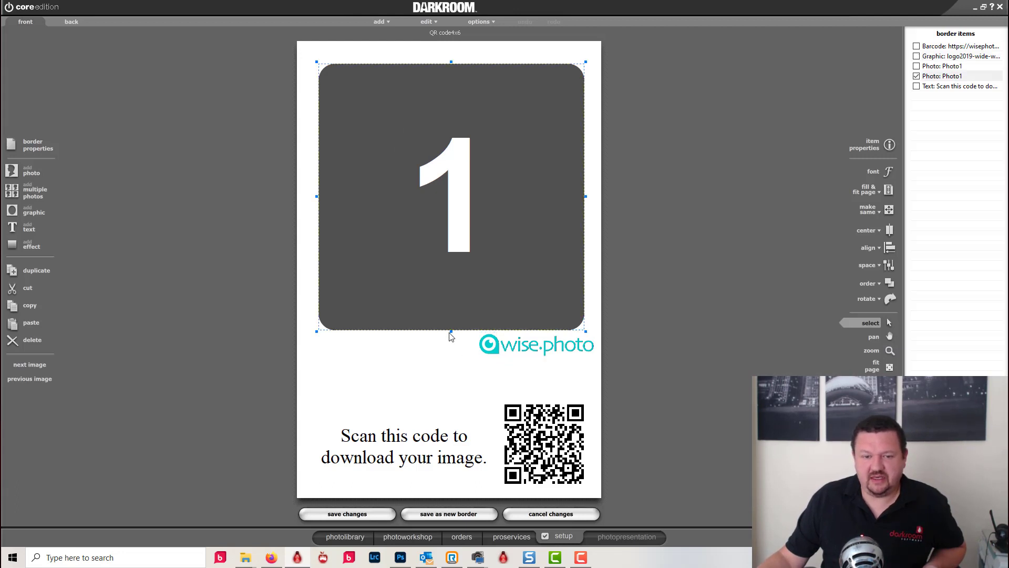
pyautogui.moveTo(451, 331); pyautogui.dragTo(450, 484)
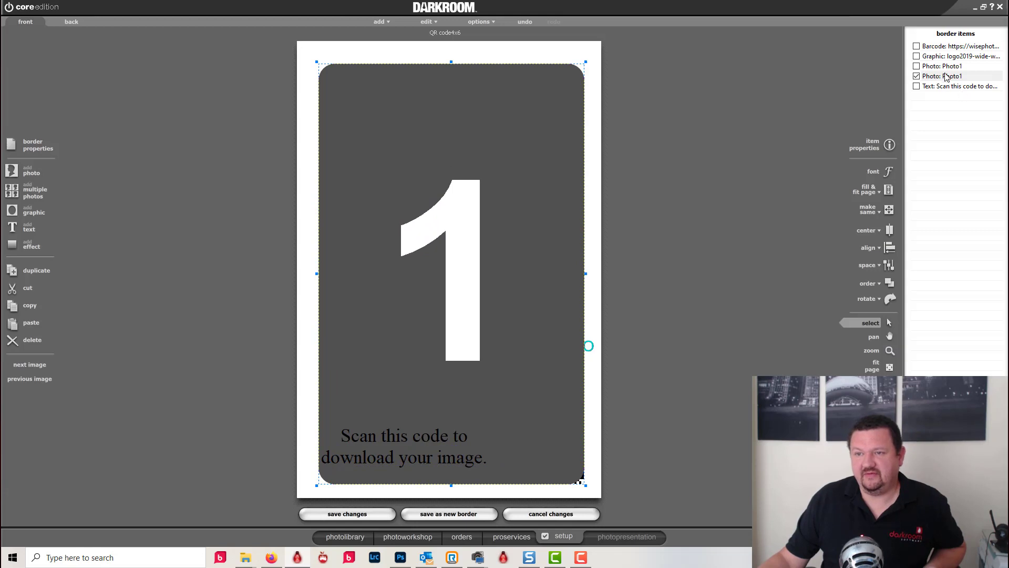
pyautogui.moveTo(945, 46); pyautogui.dragTo(938, 77)
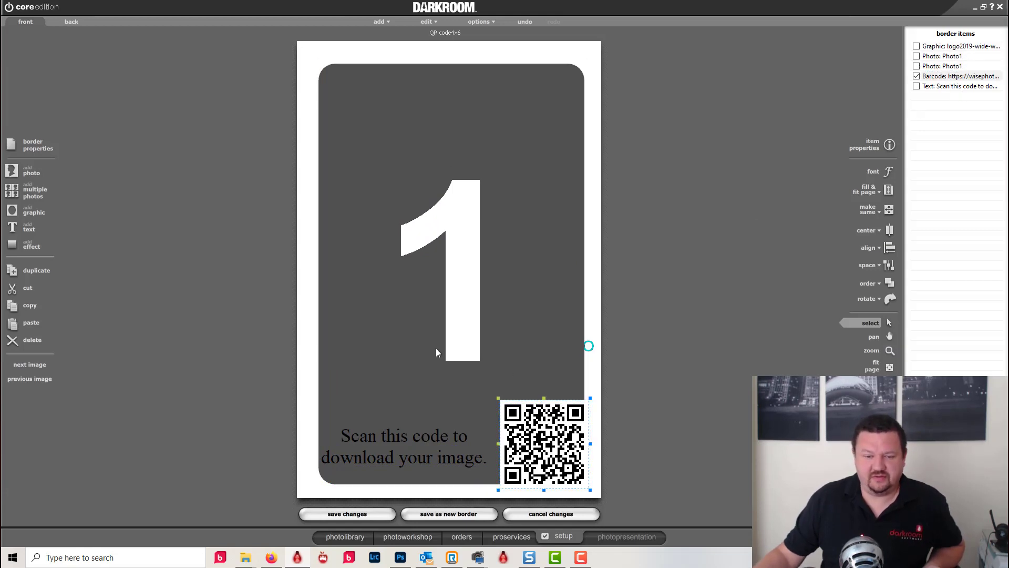
pyautogui.moveTo(504, 404); pyautogui.dragTo(550, 448)
pyautogui.click(422, 447)
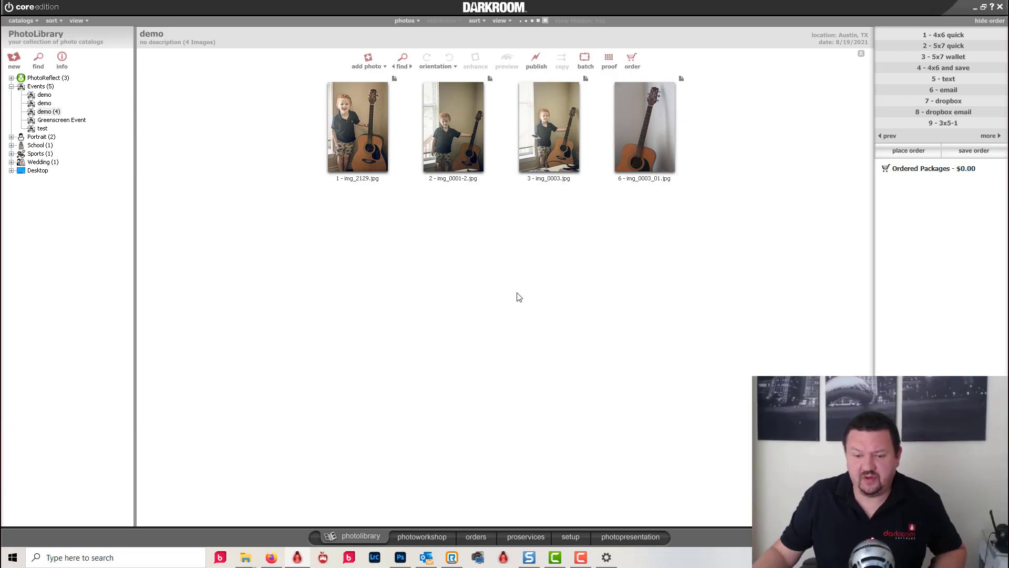
# Verify the EPSON TM-T88III Receipt in Windows Printers & scanners, then go to Darkroom's setup
pyautogui.click(606, 559)
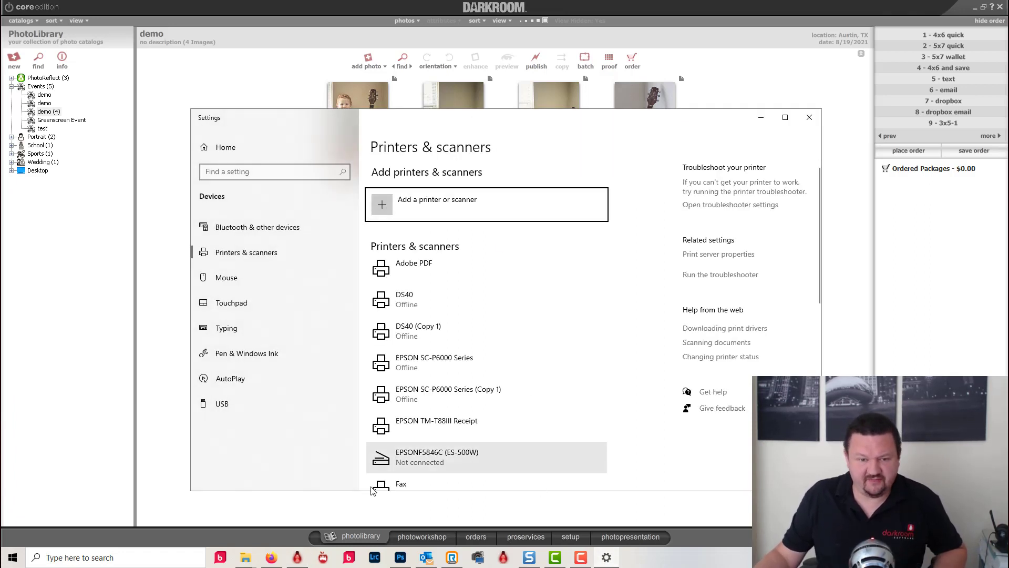
pyautogui.click(423, 437)
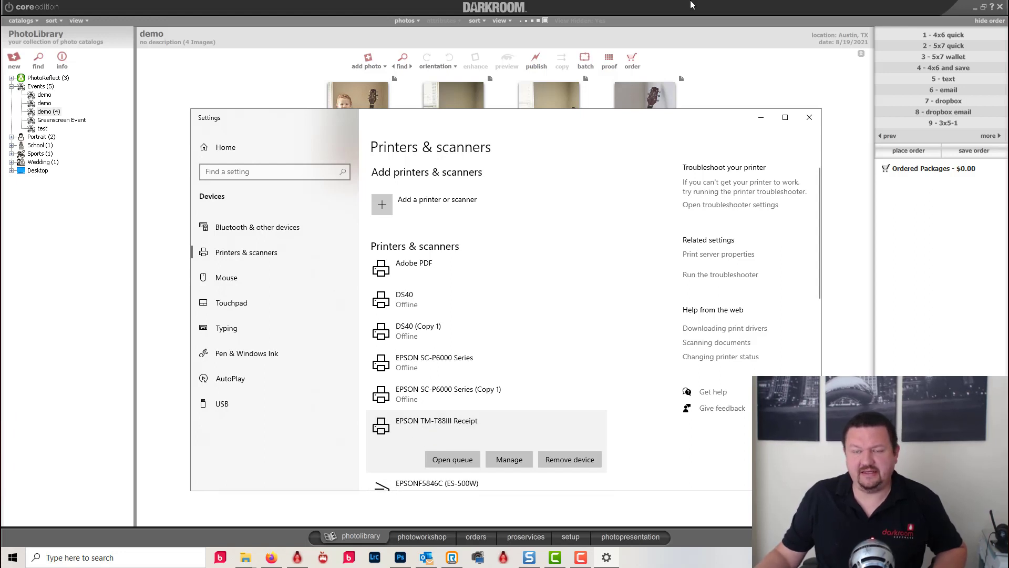
pyautogui.click(713, 9)
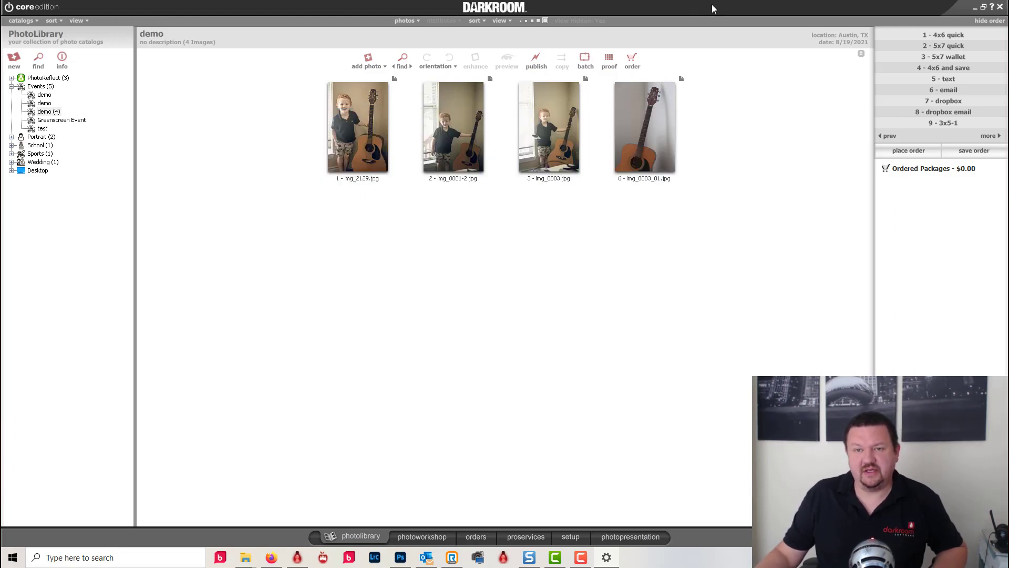
pyautogui.click(570, 538)
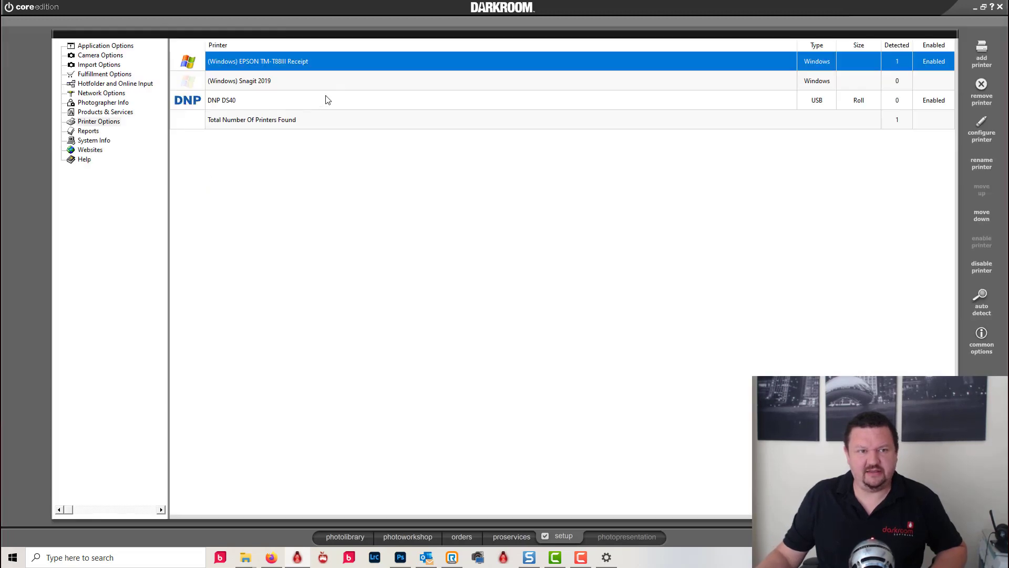
# Remove the receipt printer, rescan, and re-add EPSON TM-T88III Receipt as a Windows Printer
pyautogui.click(982, 90)
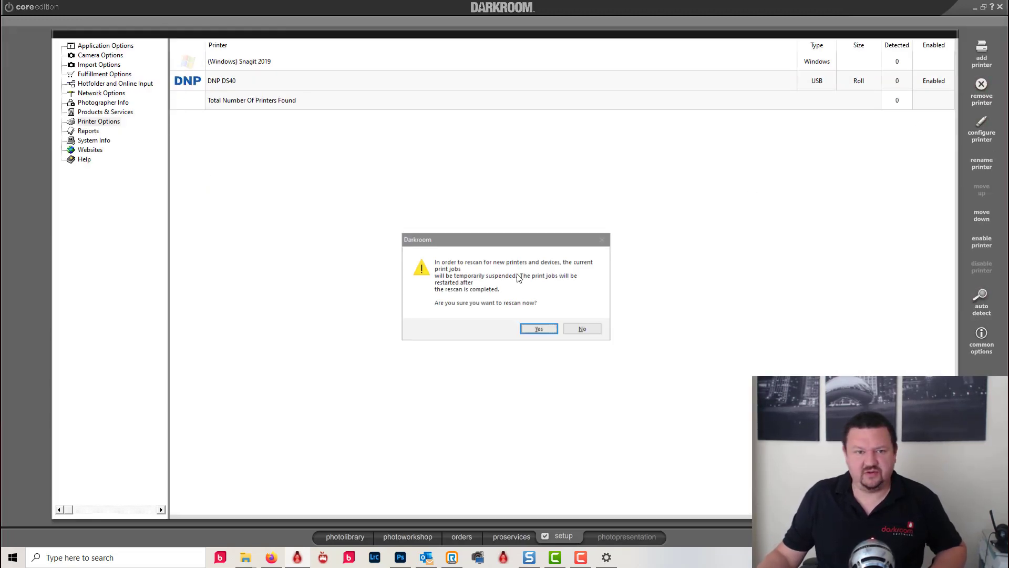
pyautogui.click(536, 329)
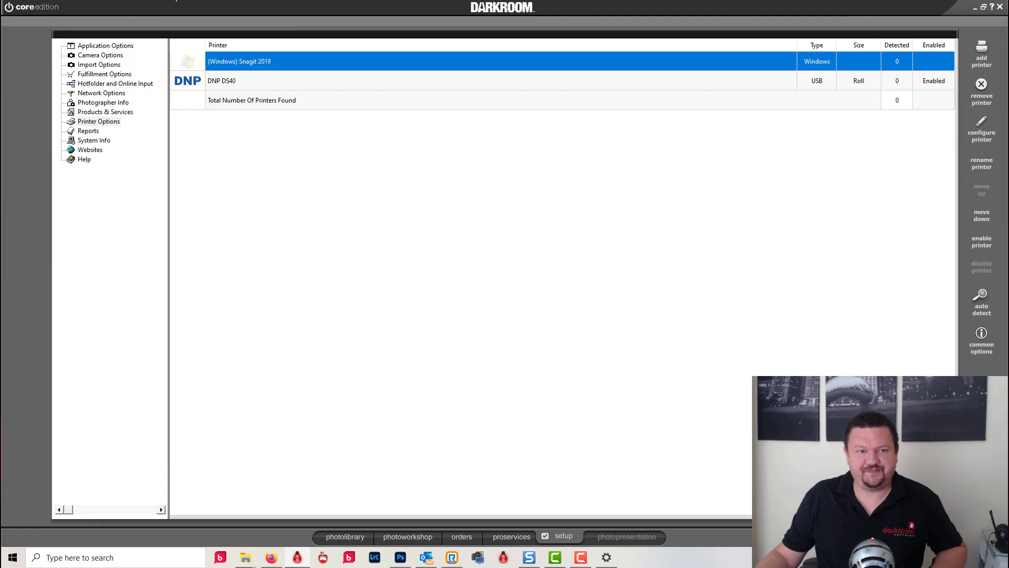
pyautogui.click(978, 52)
pyautogui.scroll(-5, 442, 271)
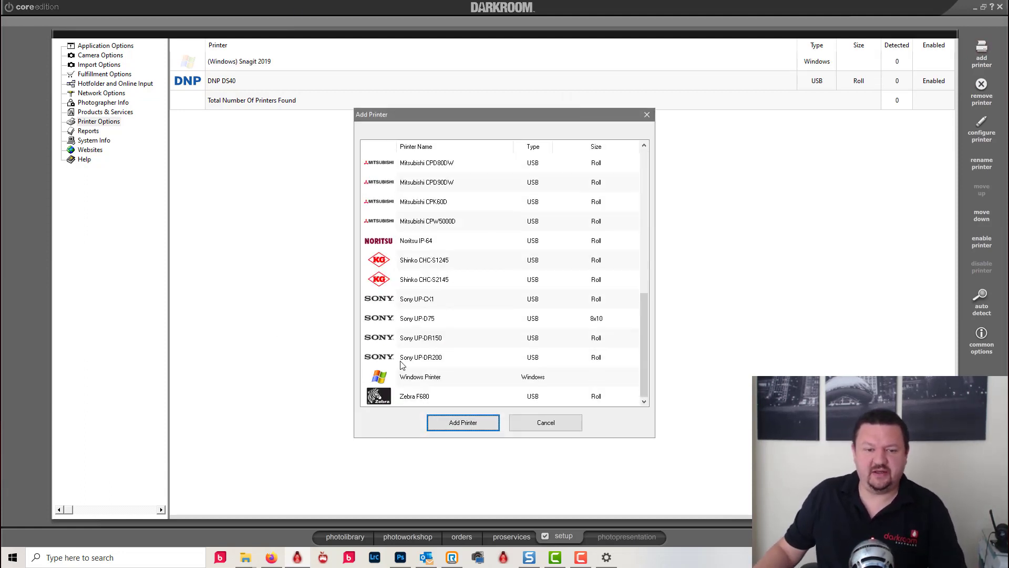
pyautogui.click(422, 382)
pyautogui.click(463, 422)
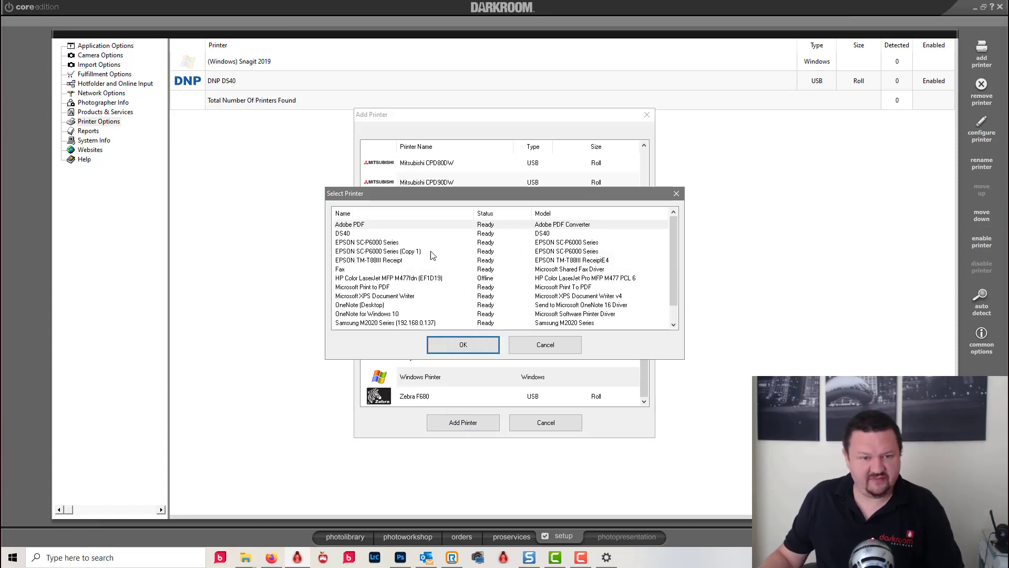
pyautogui.click(358, 261)
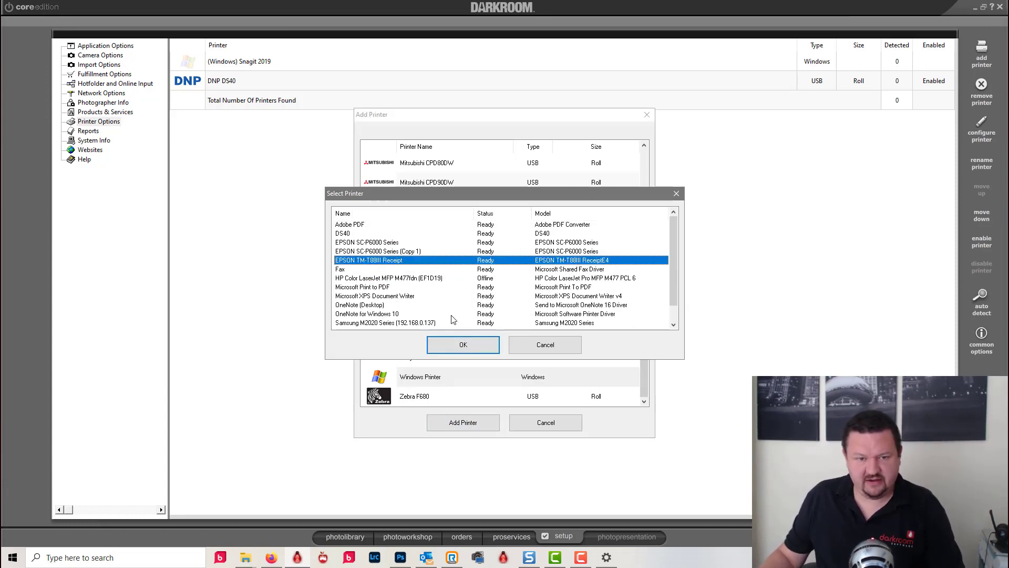
pyautogui.click(453, 345)
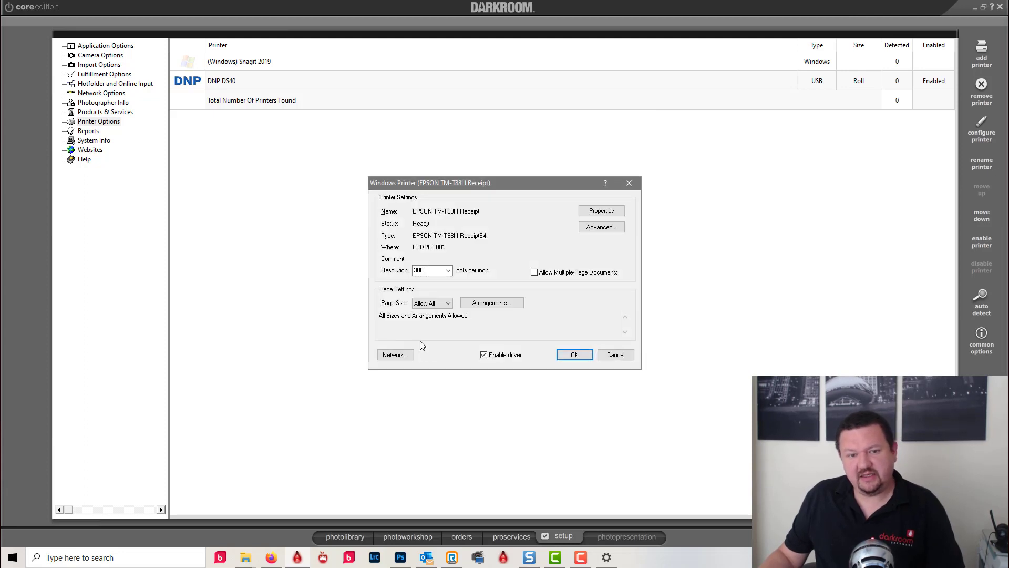
# Set the receipt printer's page size to Credit Card and save
pyautogui.click(448, 303)
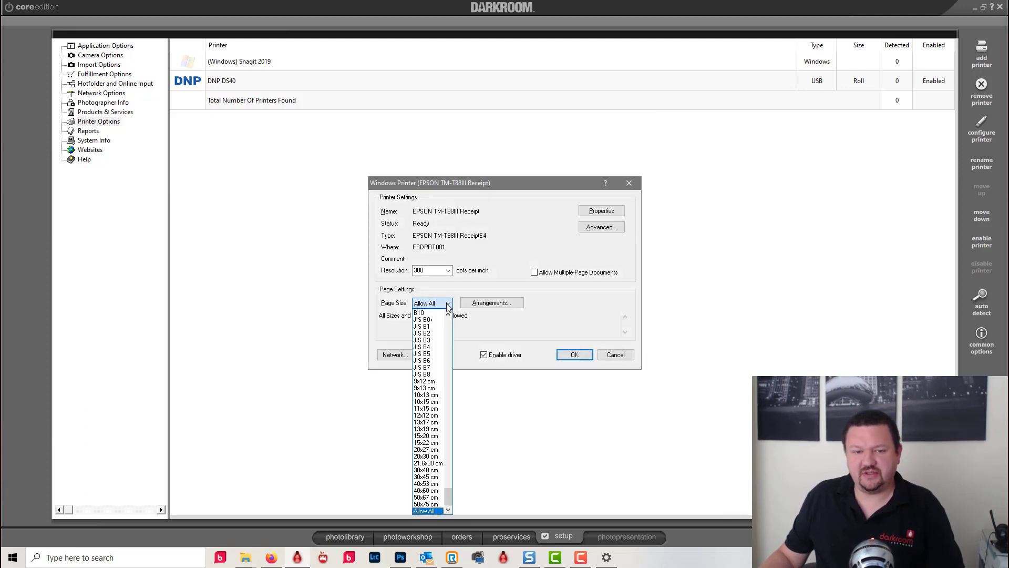
pyautogui.moveTo(448, 497); pyautogui.dragTo(442, 316)
pyautogui.click(429, 353)
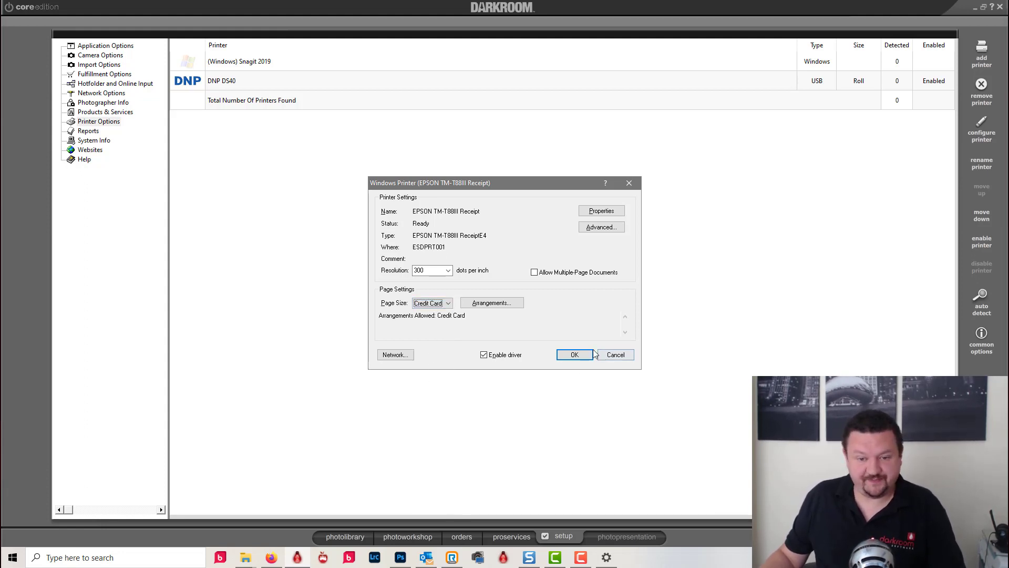
pyautogui.click(575, 354)
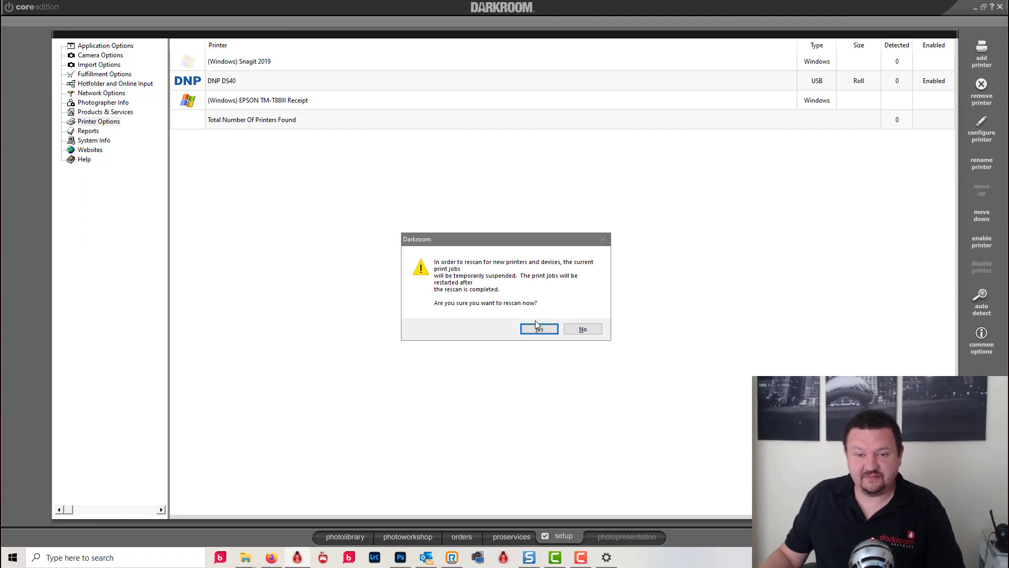
pyautogui.click(547, 331)
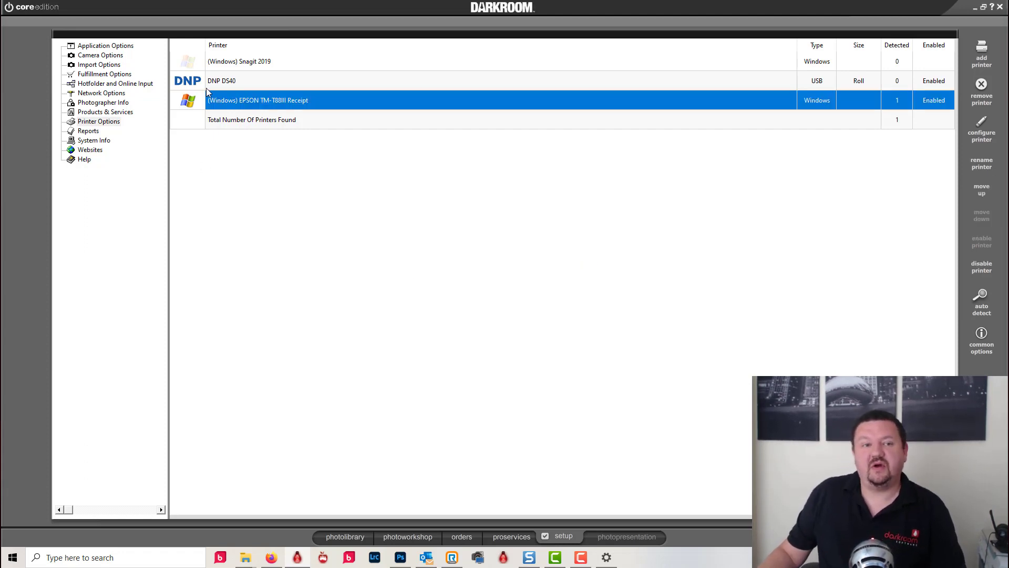